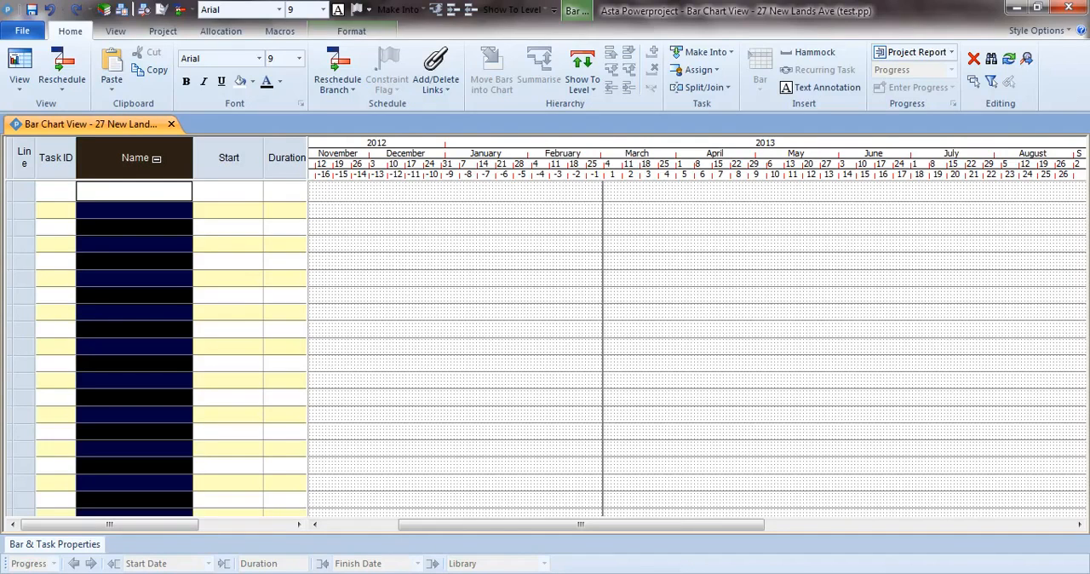
Step: Add a first task named Fencing with a duration of 6d
click(144, 196)
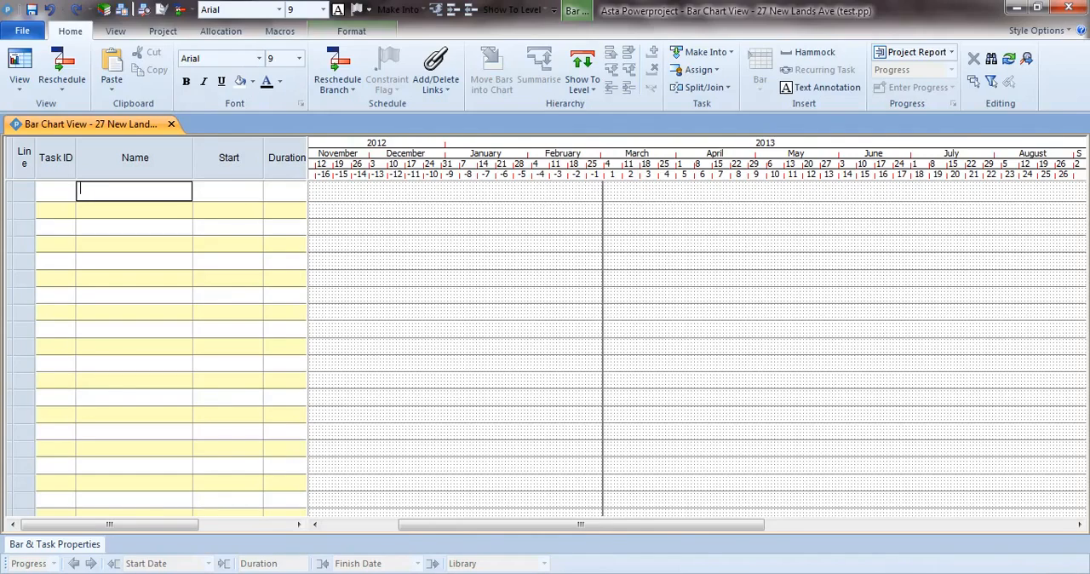
drag(1053, 573, 1065, 573)
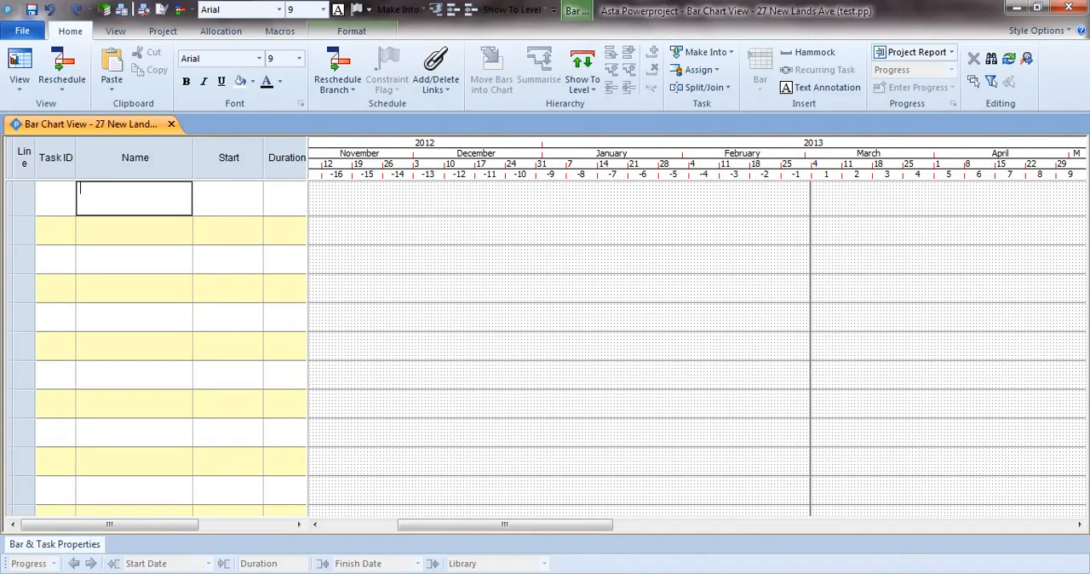
drag(580, 529, 664, 526)
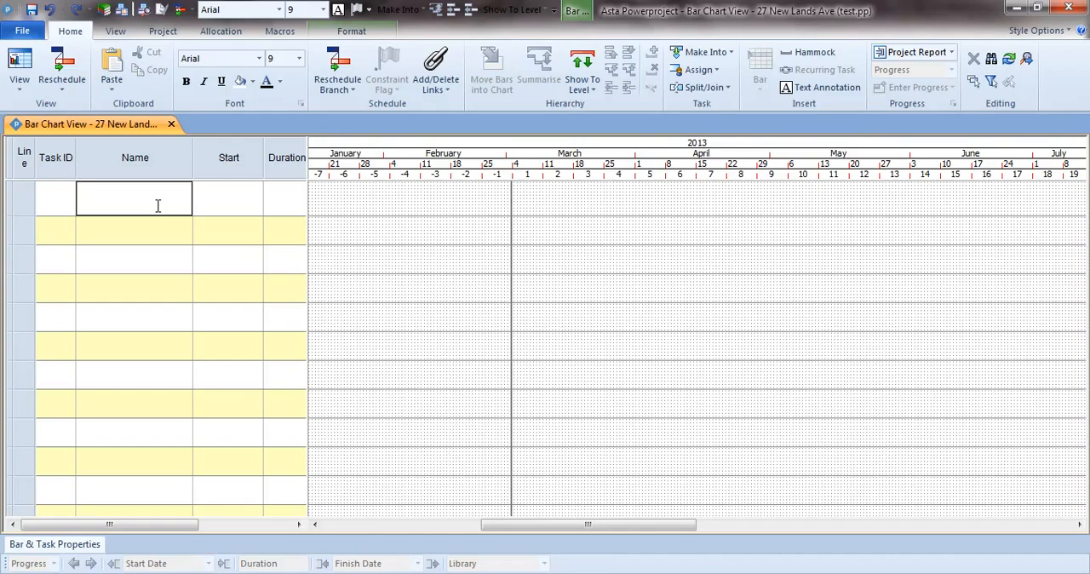
text(Fencing)
key(Tab)
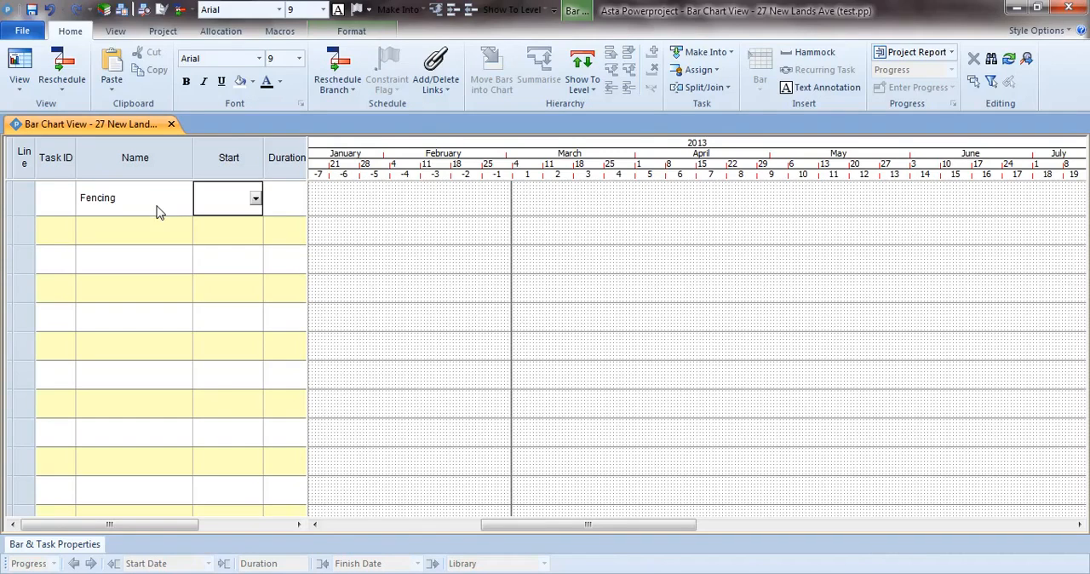
key(Tab)
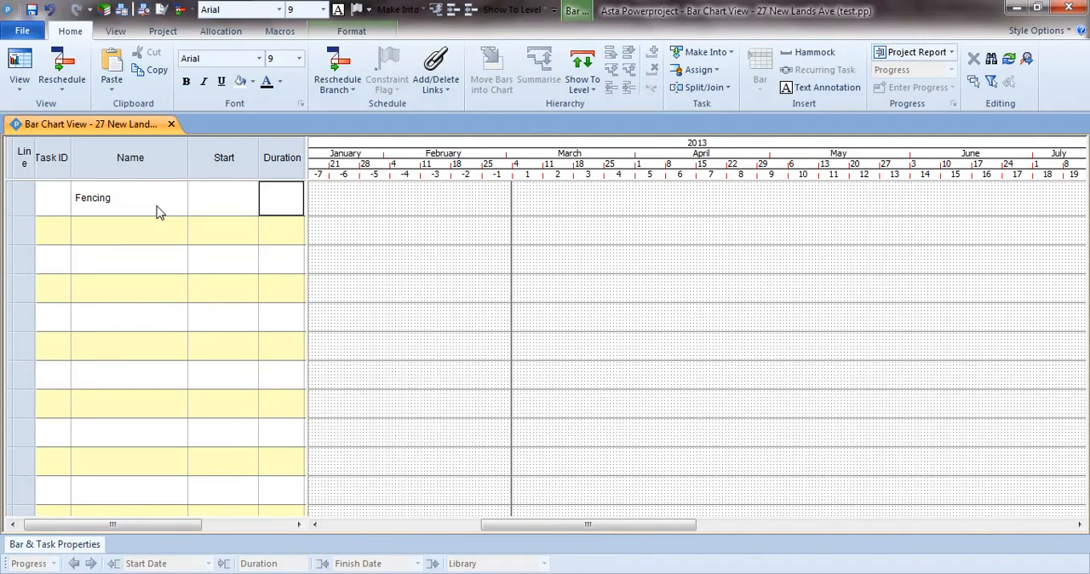
text(6d)
key(Return)
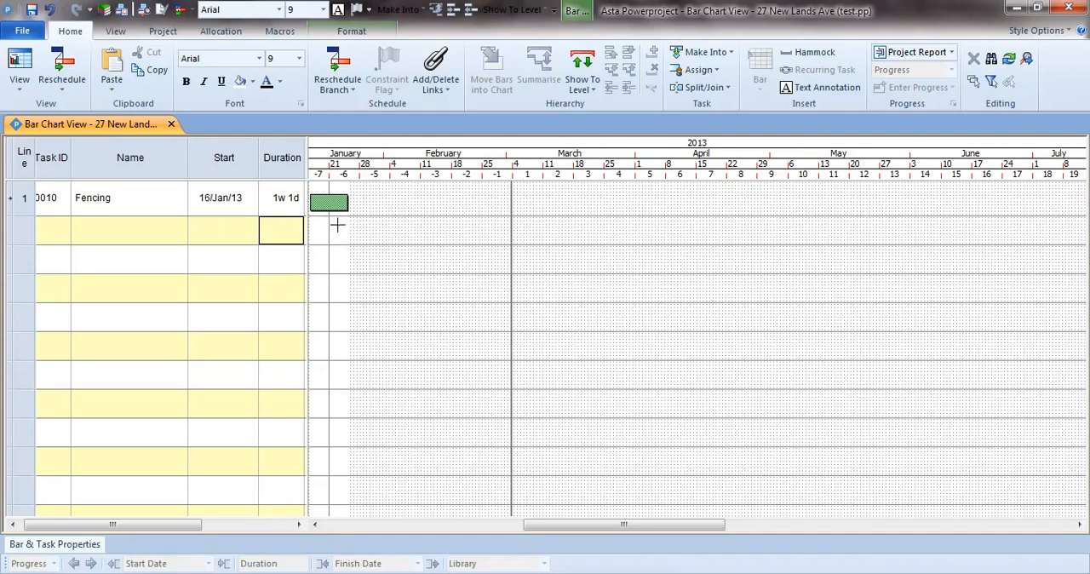
Step: Set the Fencing task's start date to 28/Jan/13 and its duration to 72h
click(253, 203)
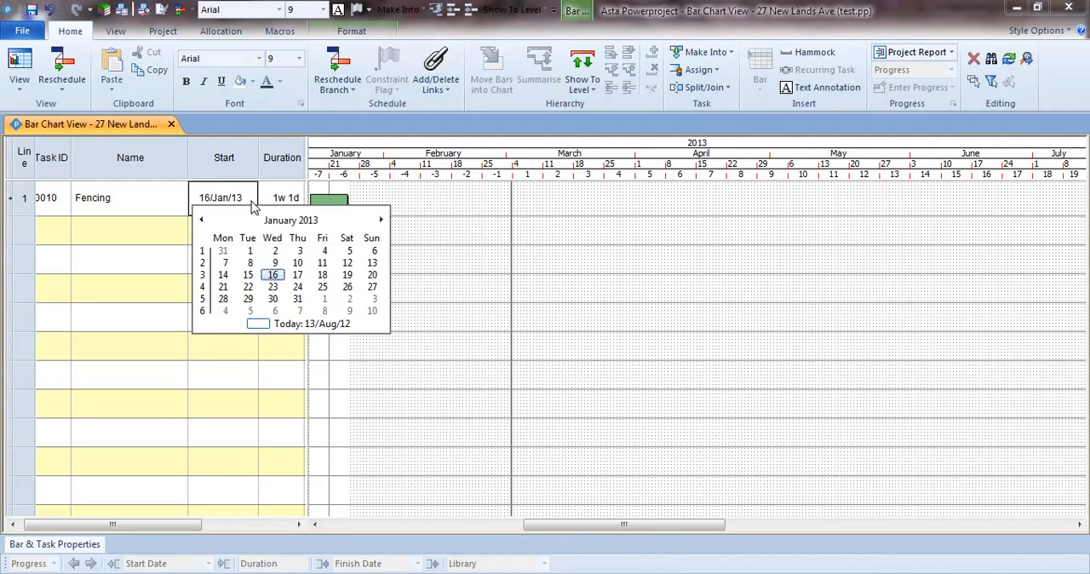
click(223, 298)
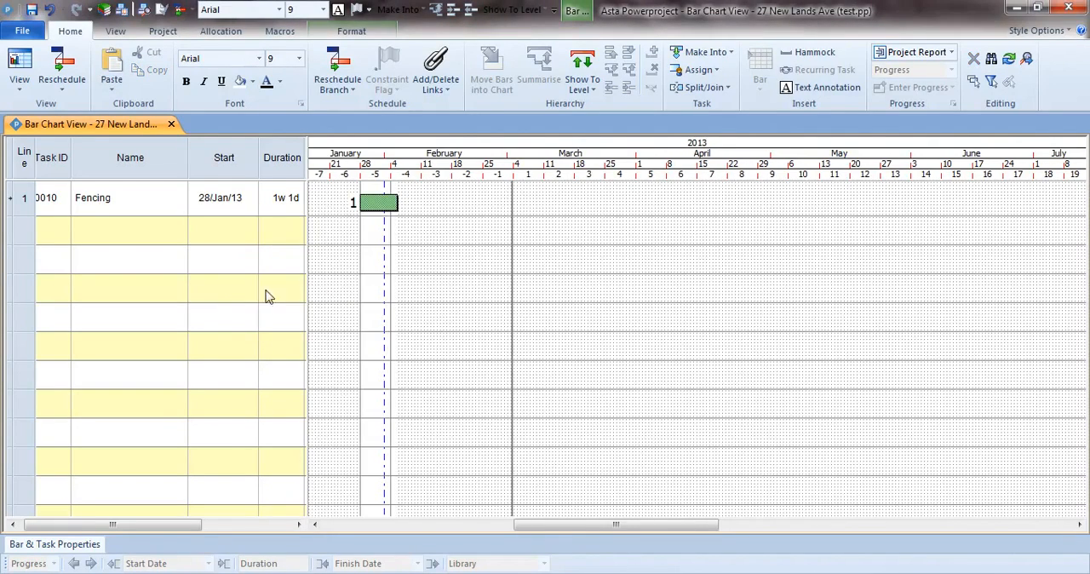
click(282, 164)
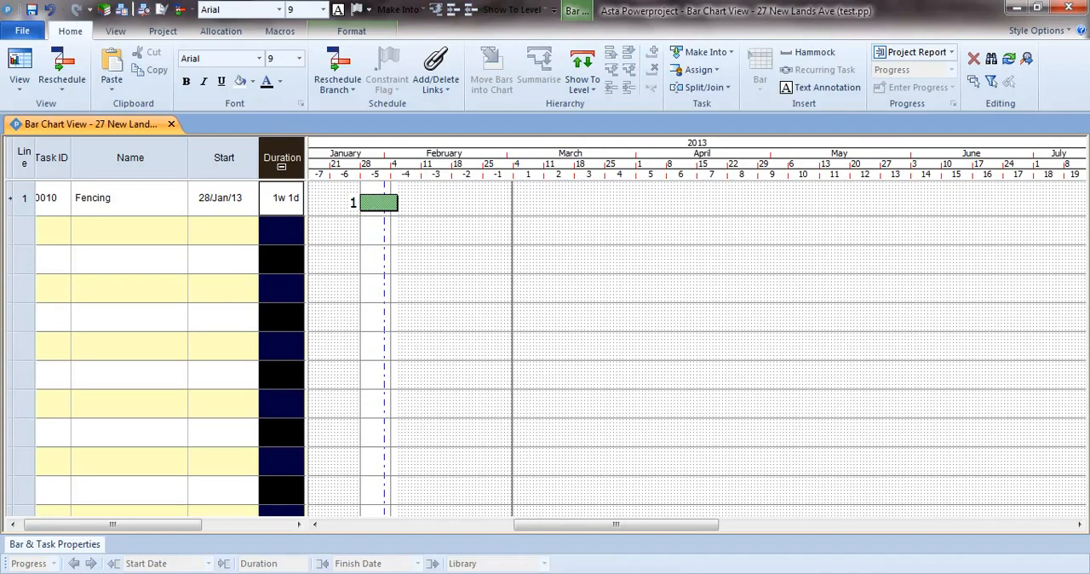
right_click(283, 219)
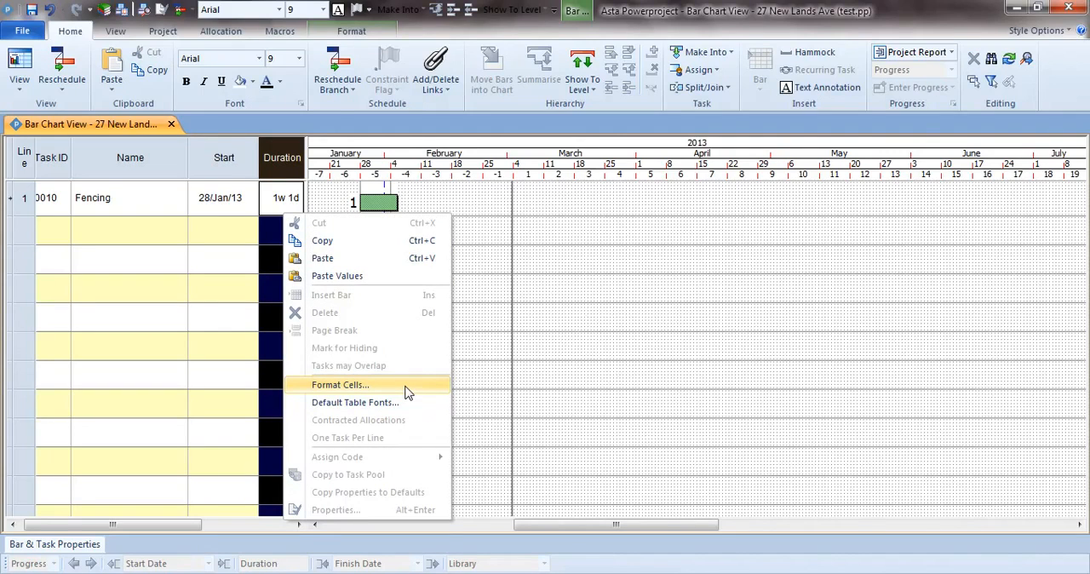
click(469, 360)
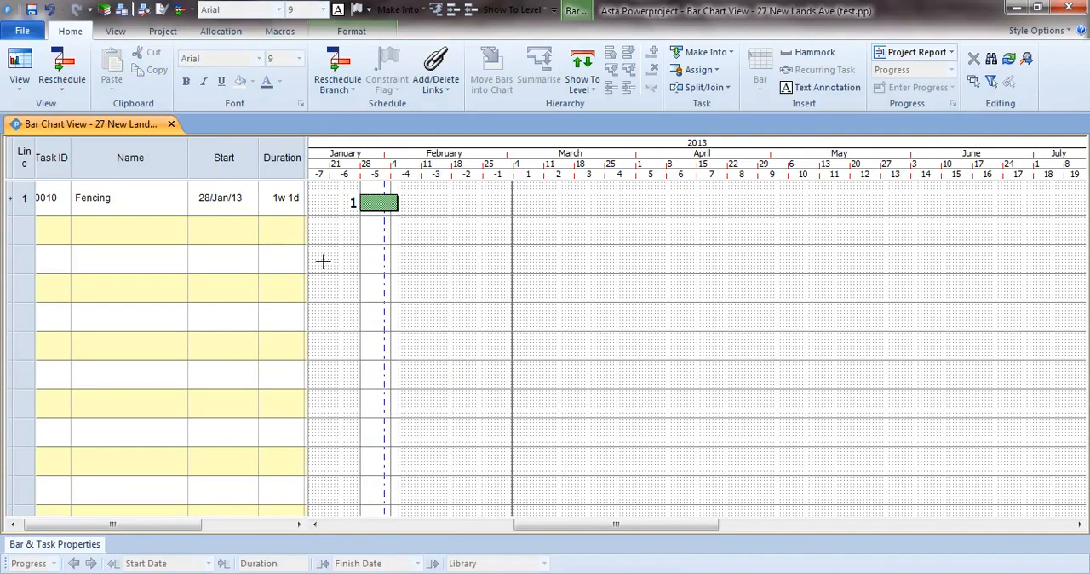
click(282, 214)
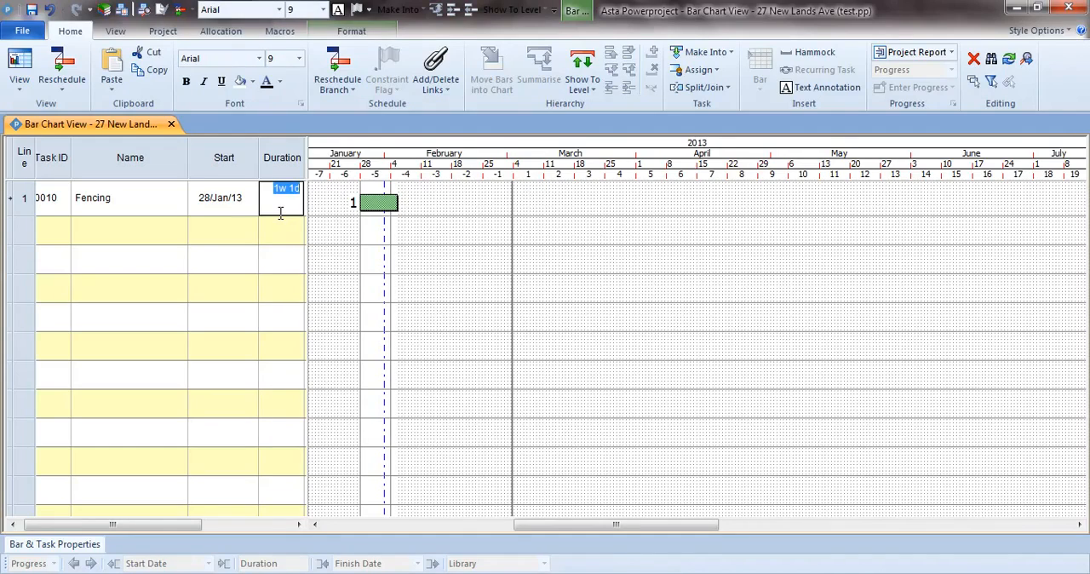
text(72h)
key(Return)
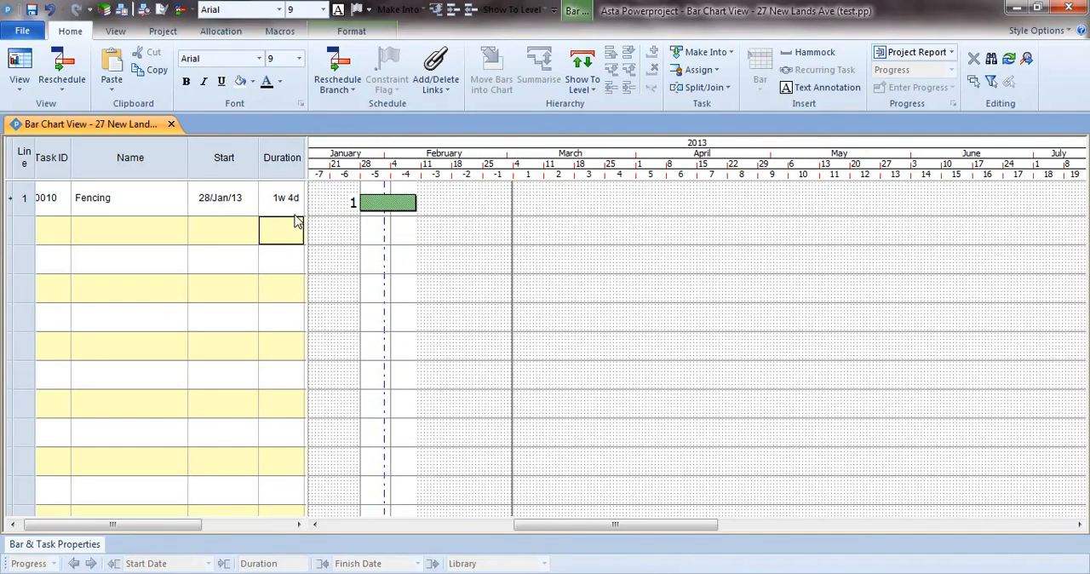
Step: Set the Fencing task's duration to 2w 3d and its start date to 04/Feb/13
click(296, 213)
text(2w )
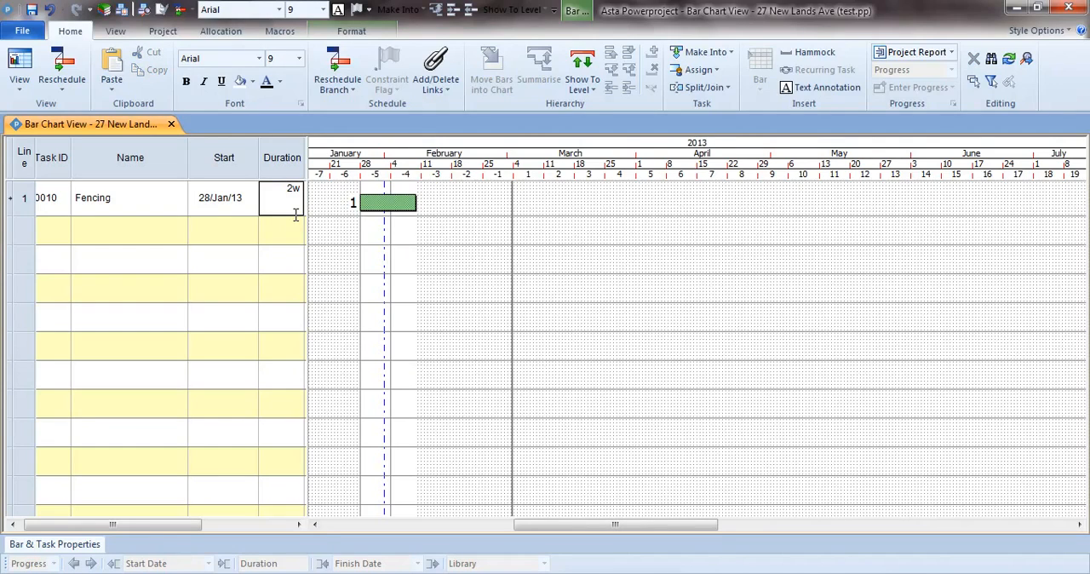
text(3d)
key(Return)
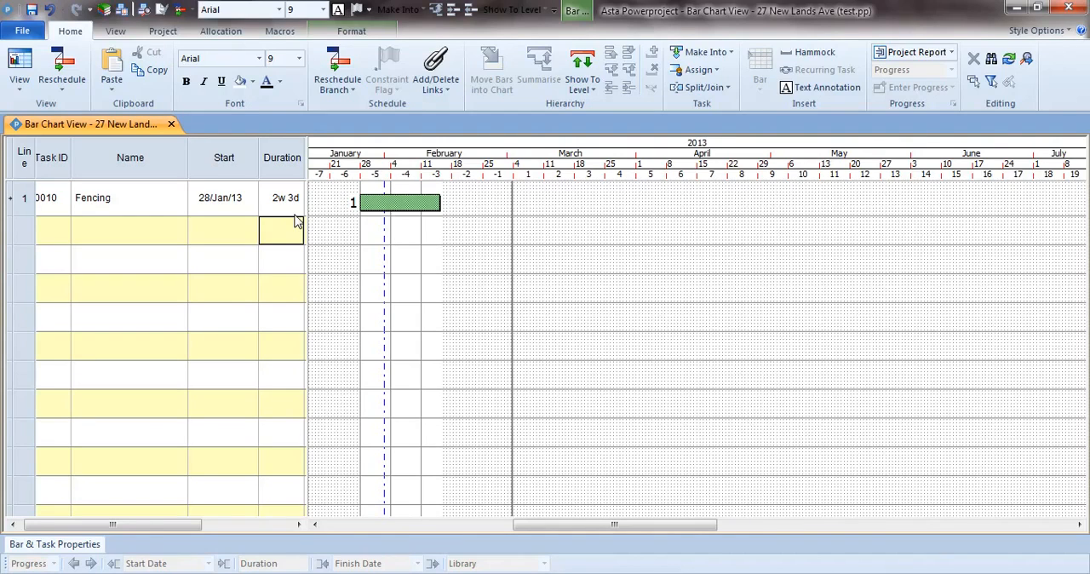
click(252, 202)
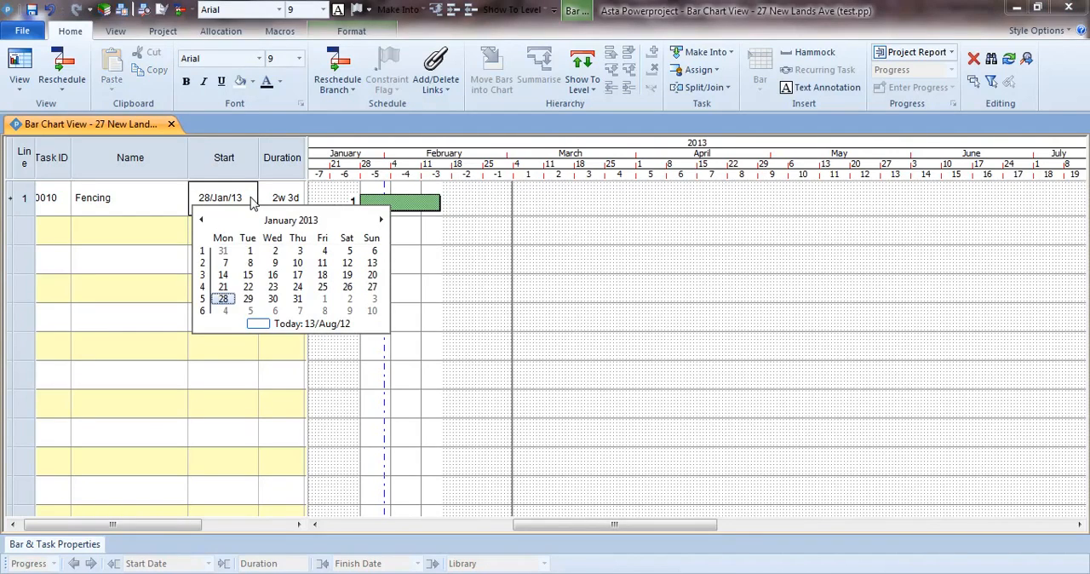
click(225, 311)
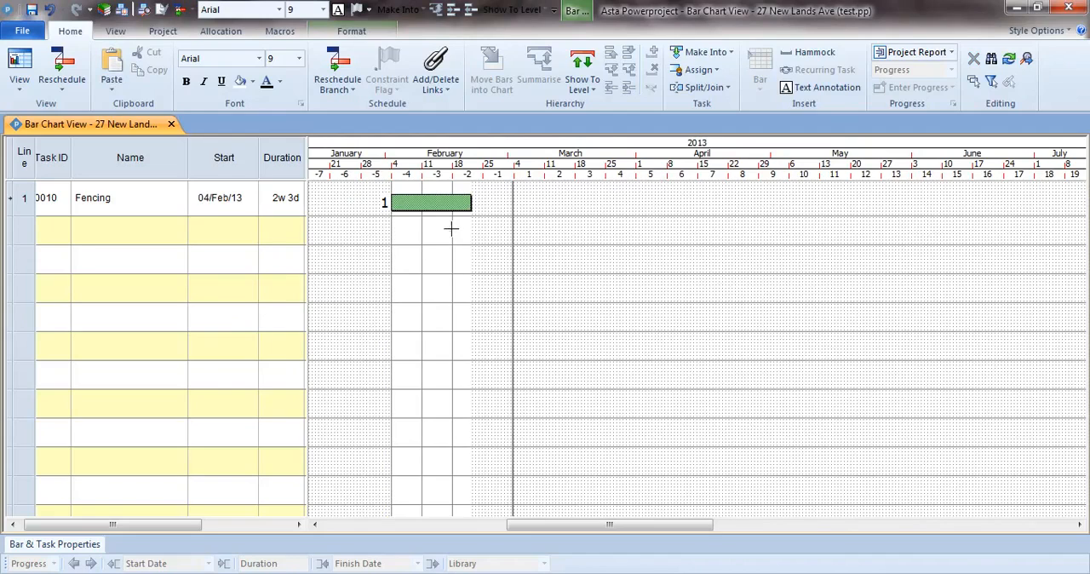
Step: Move the Fencing bar in the chart to start on 25/Mar/13 and extend its finish for a 3w 2d duration
drag(418, 202, 635, 201)
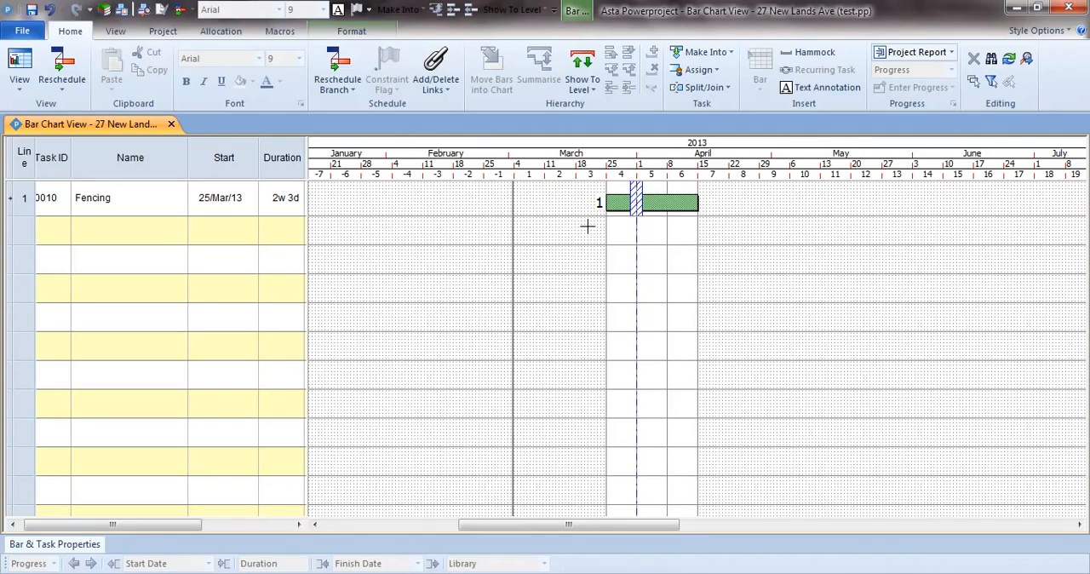
drag(699, 202, 728, 210)
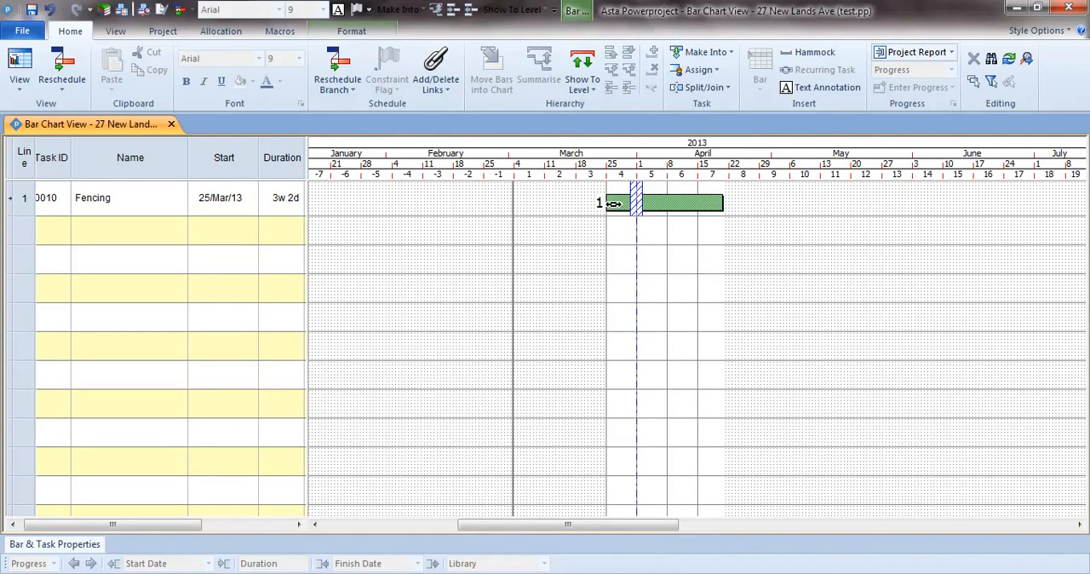
Step: Adjust the Fencing bar in the chart to a 1w 1d duration starting on 08/Mar/13
drag(607, 203, 537, 198)
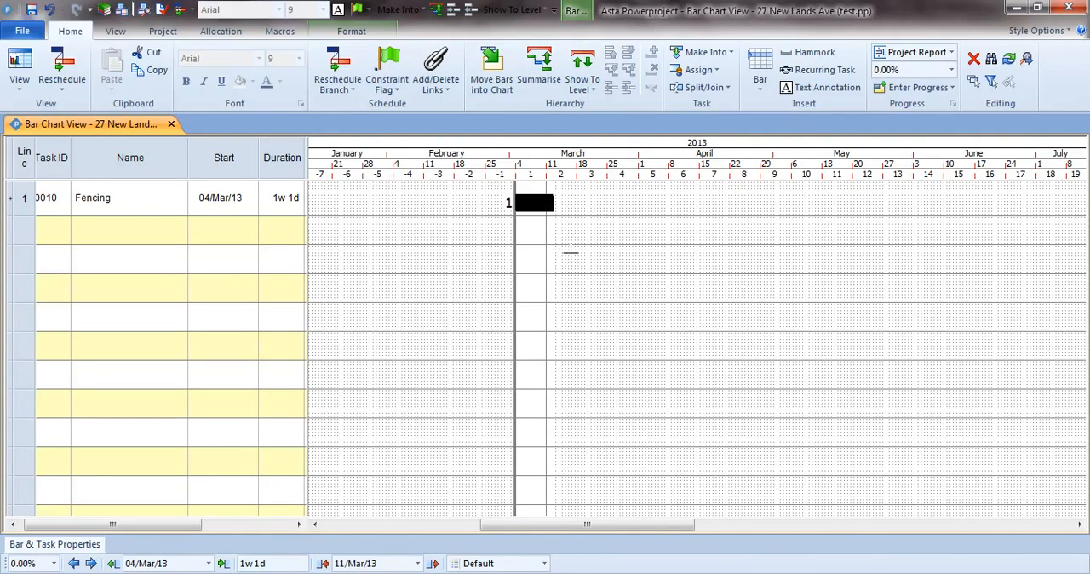
drag(535, 205, 563, 203)
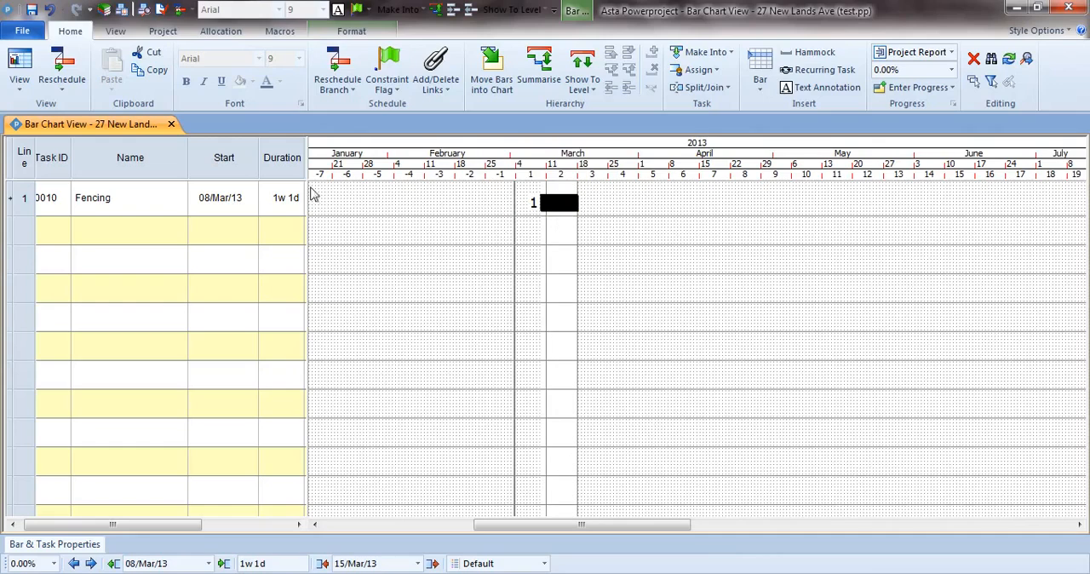
click(226, 162)
click(555, 209)
click(569, 237)
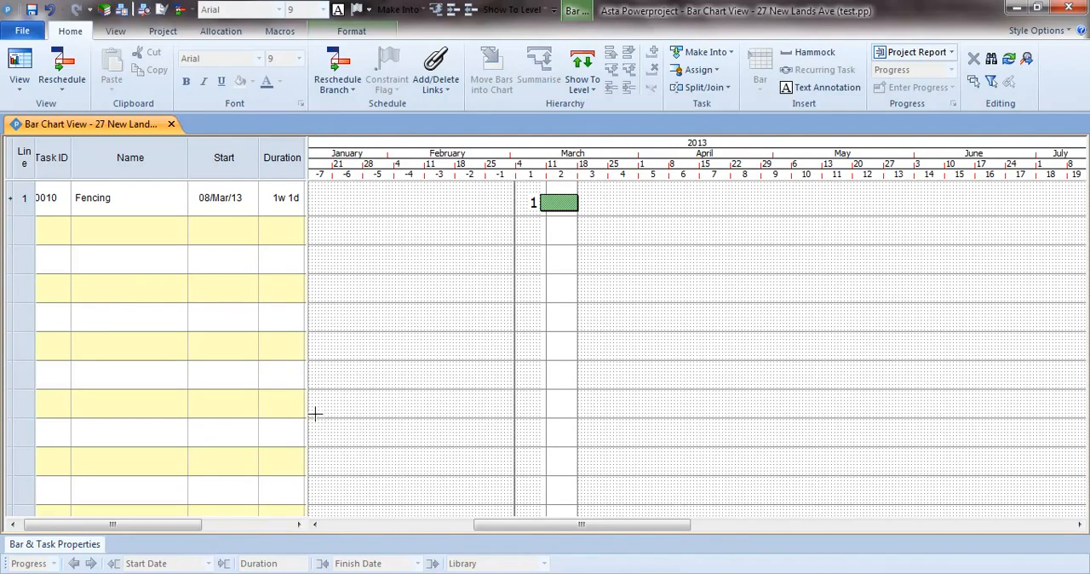
Step: Paste the copied task names, Demolition through End of Phase, into the Name column below Fencing
drag(190, 523, 182, 522)
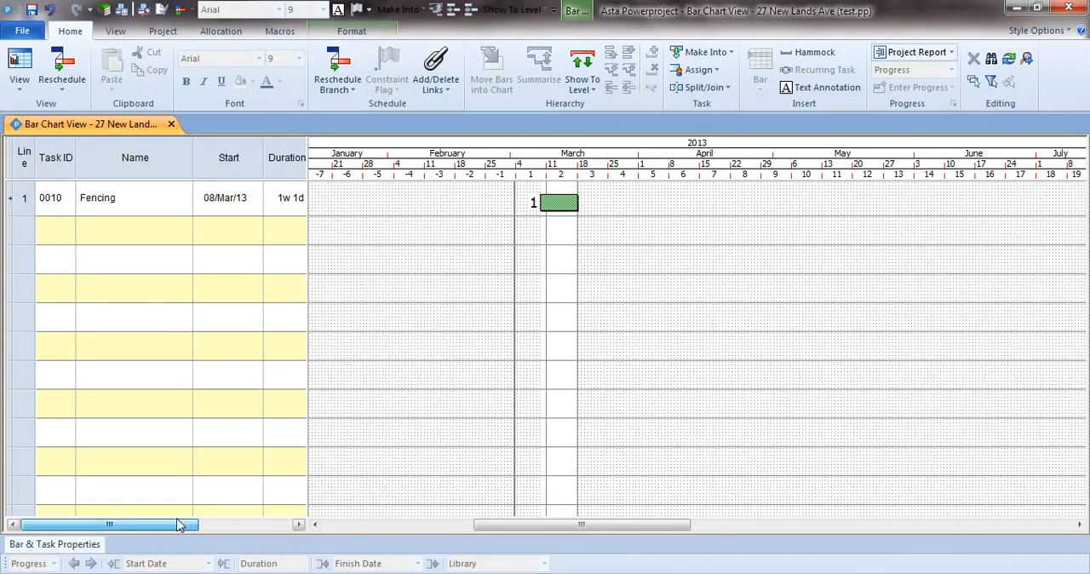
right_click(126, 234)
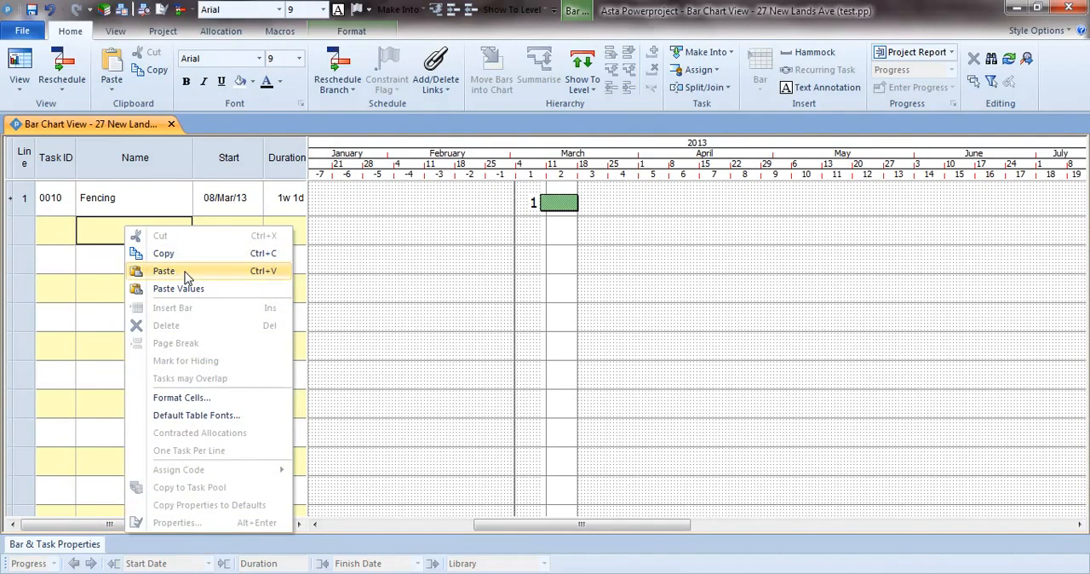
click(164, 271)
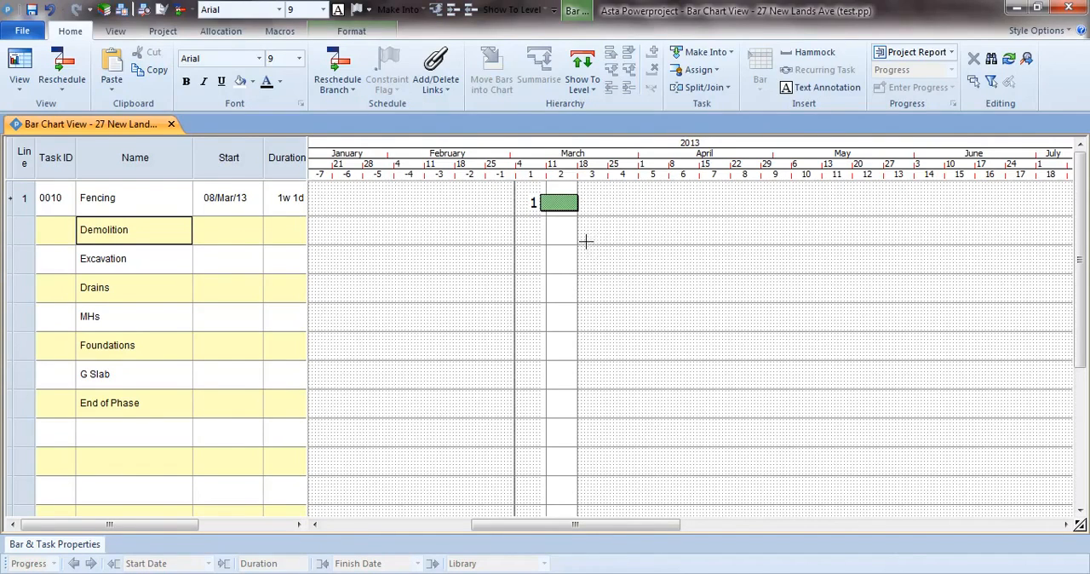
Step: Draw staggered chart bars from 18/Mar/13 for Demolition (about 3w), Excavation (4w), Drains (1w), MHs (3d), Foundations (4w 4d) and G Slab (4w)
drag(580, 230, 685, 238)
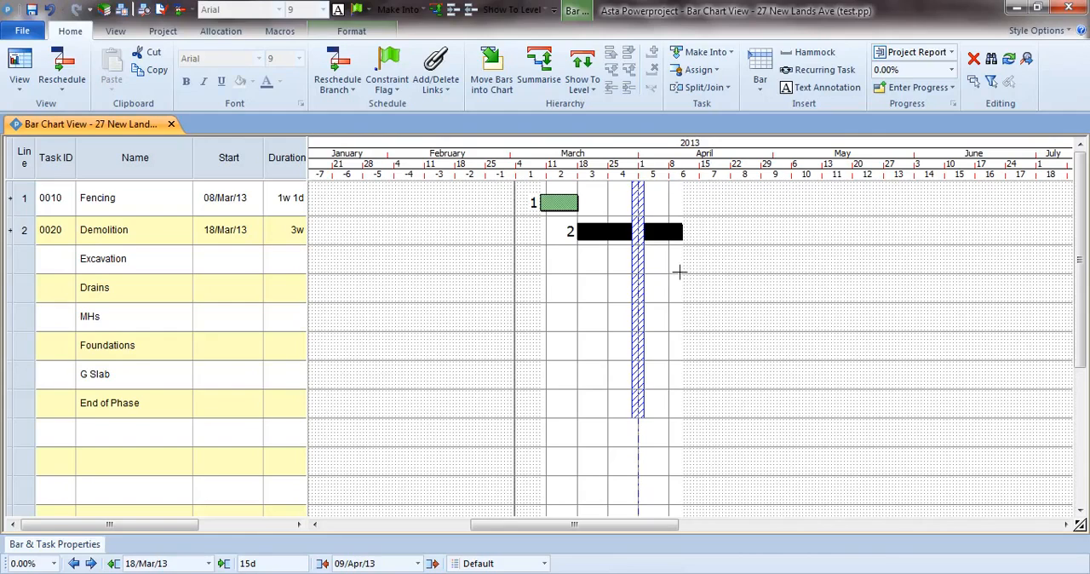
drag(686, 262, 816, 278)
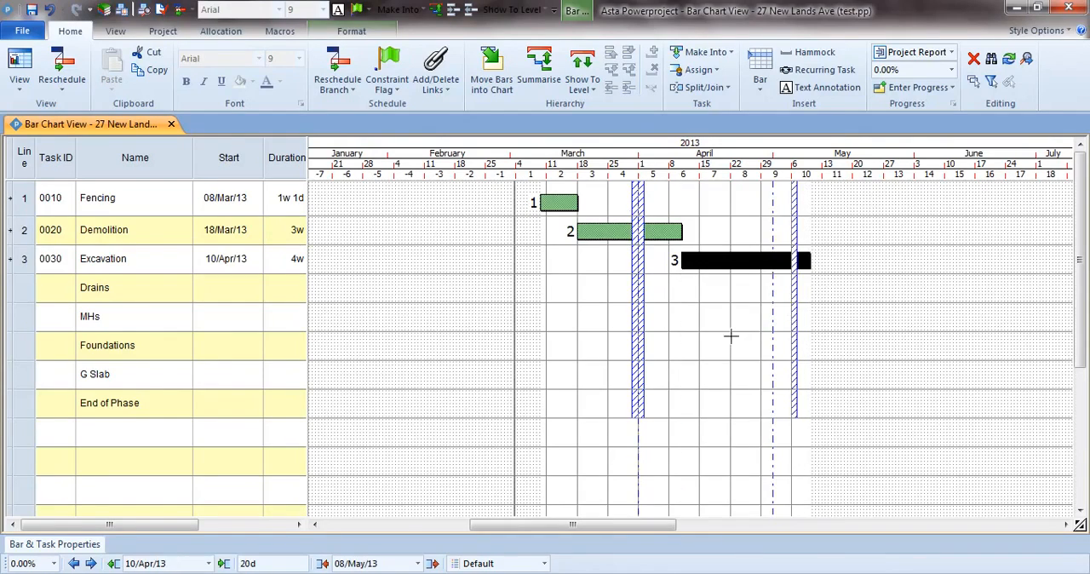
drag(722, 290, 915, 361)
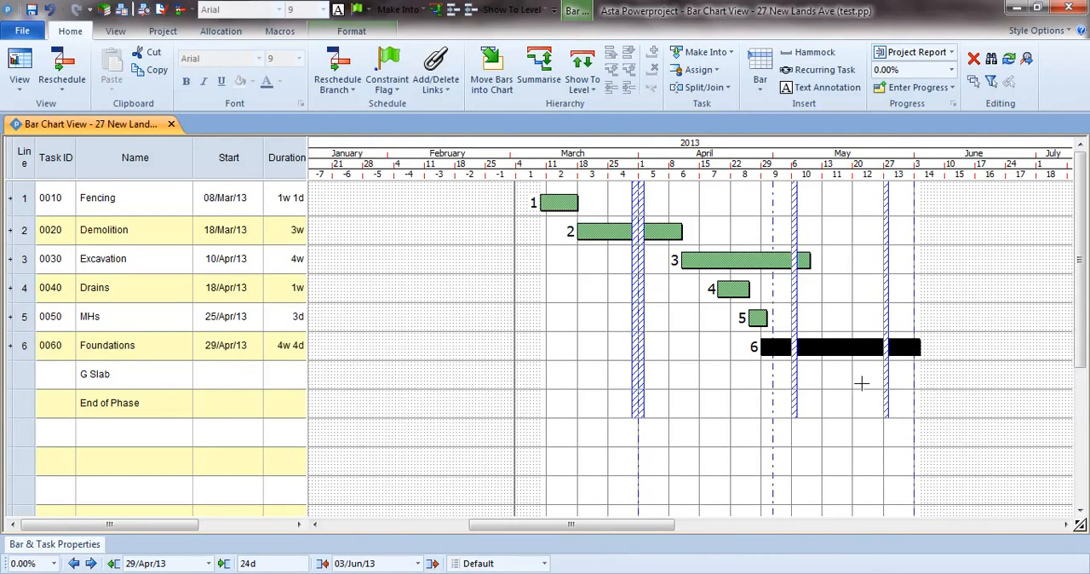
drag(839, 379, 961, 386)
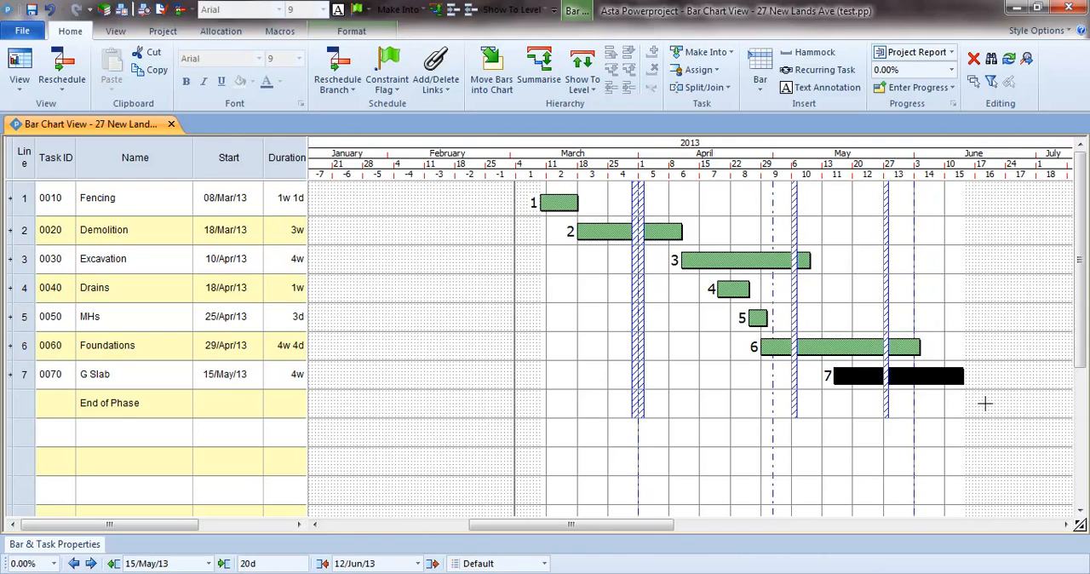
Step: Draw a short End of Phase bar at 18/Jun/13 and shrink it to zero duration to make a milestone
drag(985, 403, 990, 405)
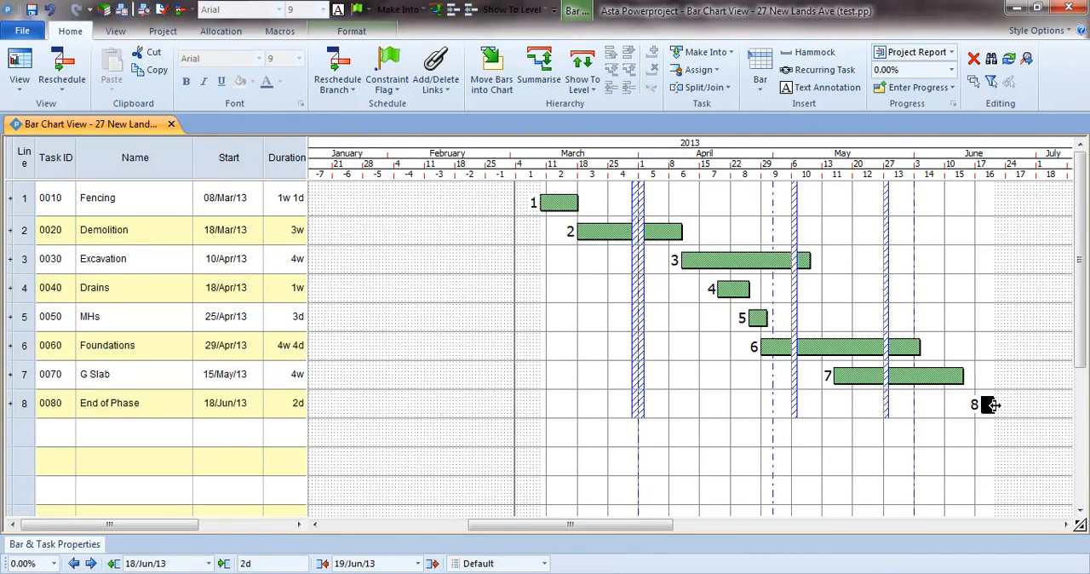
drag(993, 406, 981, 407)
click(947, 423)
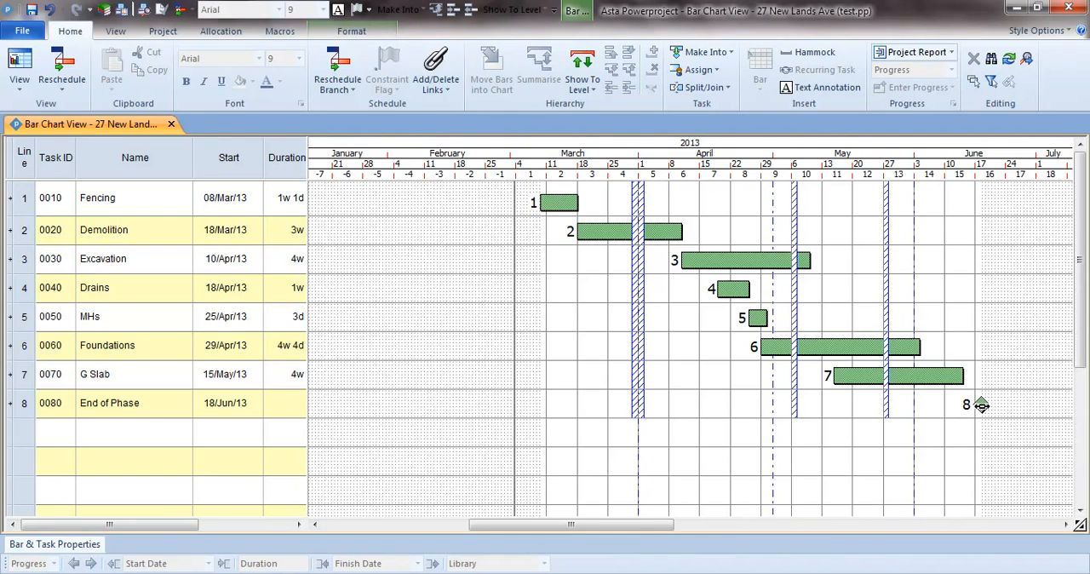
Step: Replace the End of Phase milestone with a newly inserted milestone at 19/Jun/13 on the same line
click(982, 405)
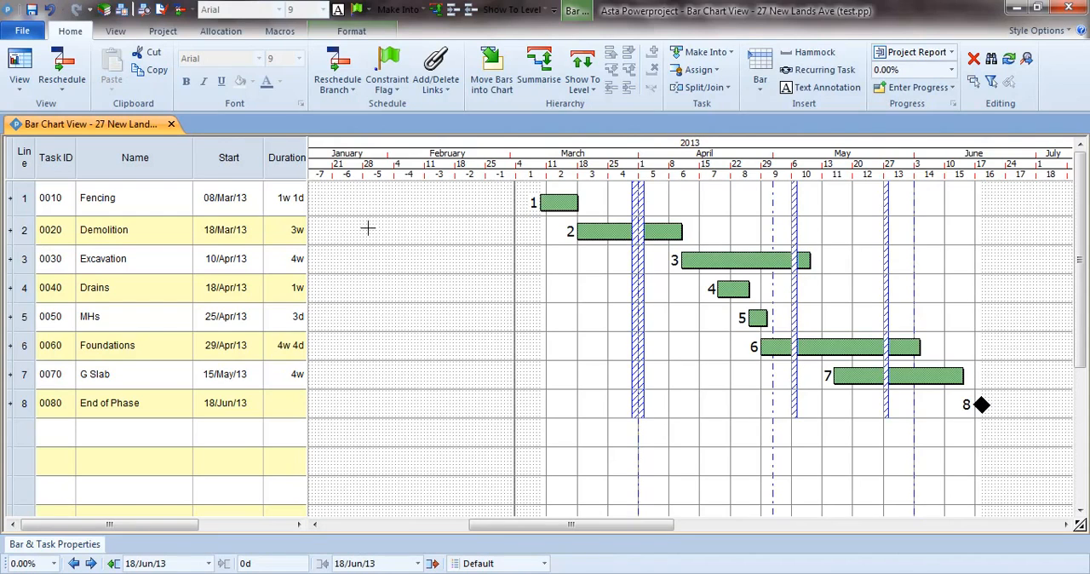
key(Delete)
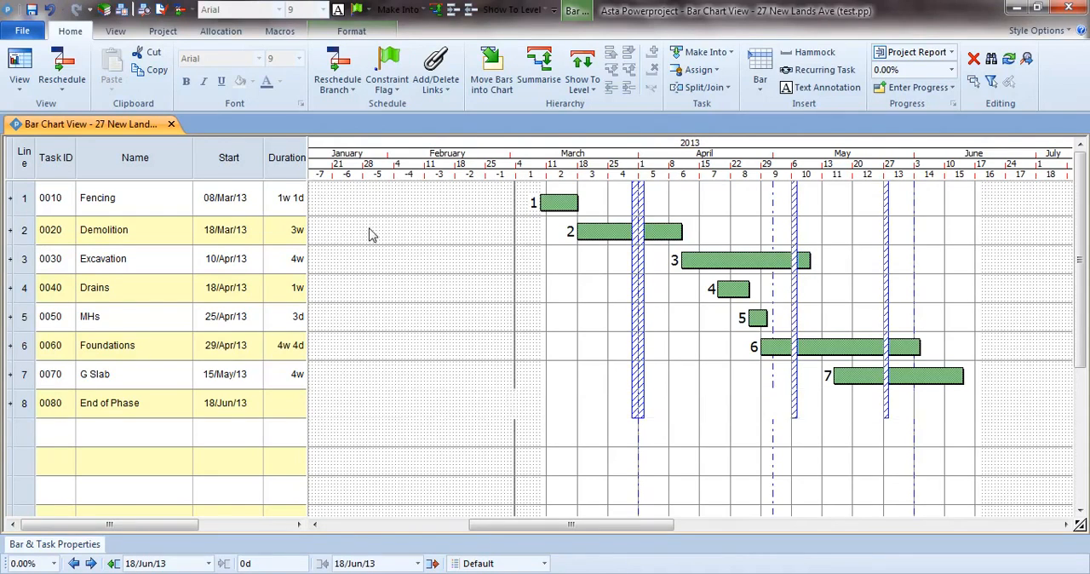
right_click(992, 407)
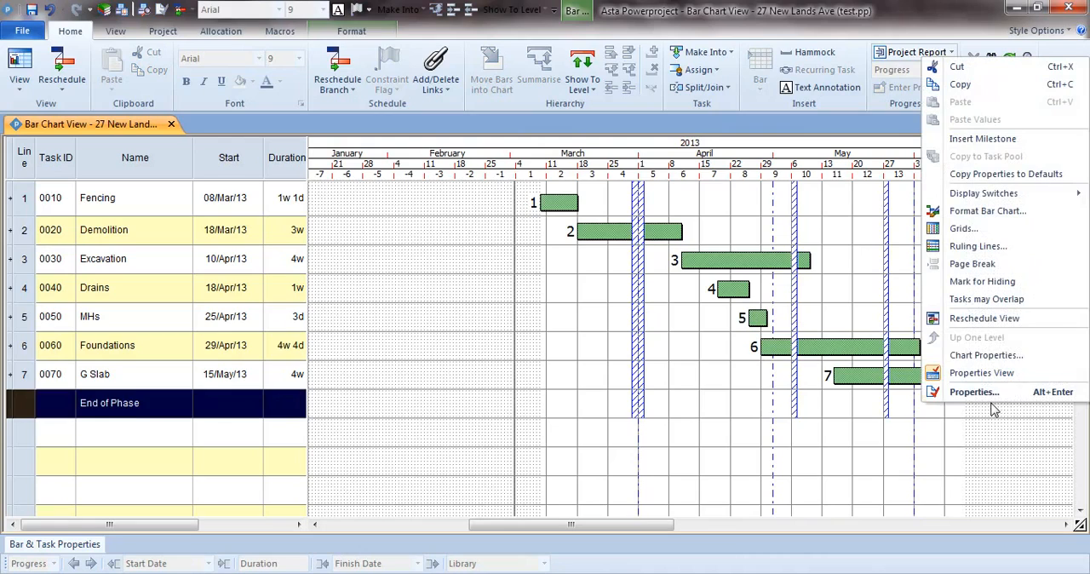
click(968, 145)
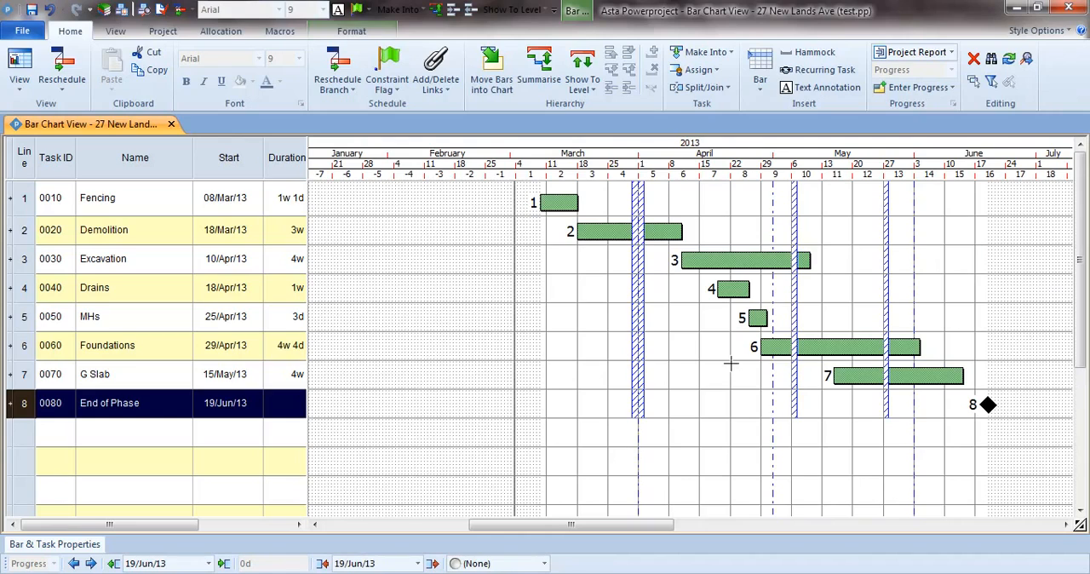
click(731, 363)
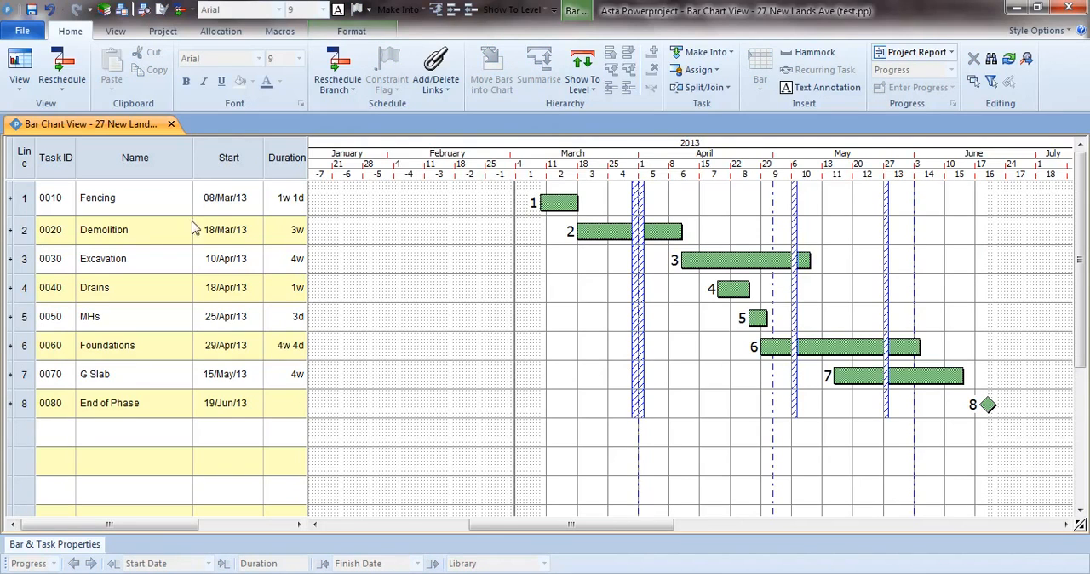
drag(162, 169, 287, 181)
click(602, 347)
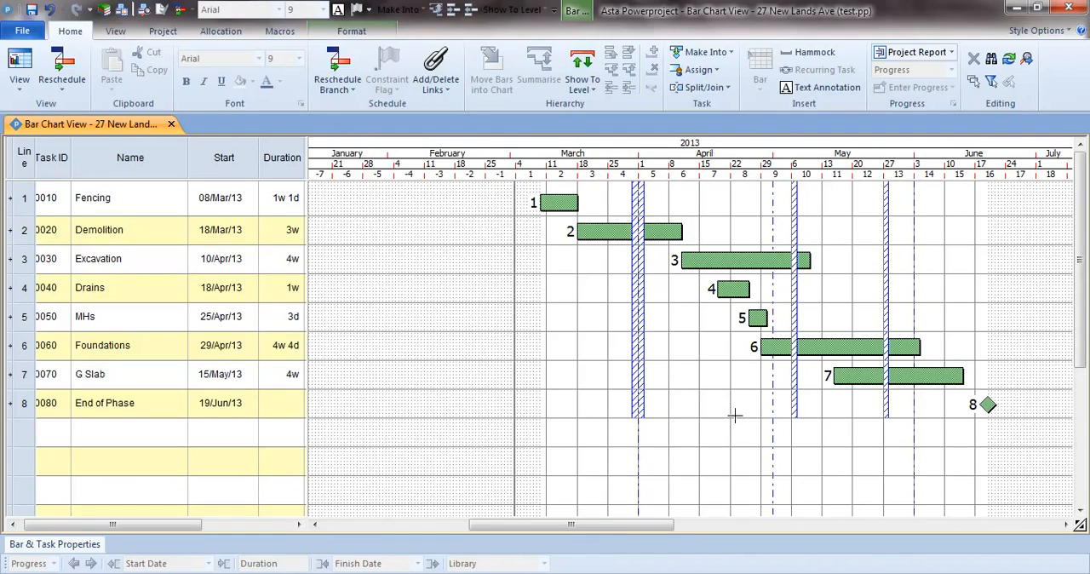
drag(594, 527, 622, 533)
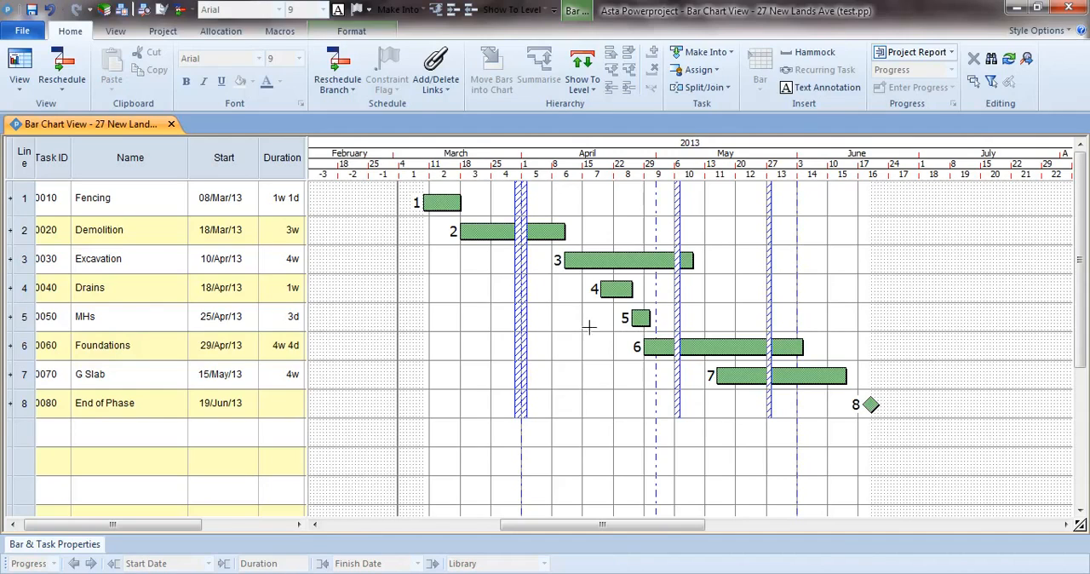
click(446, 203)
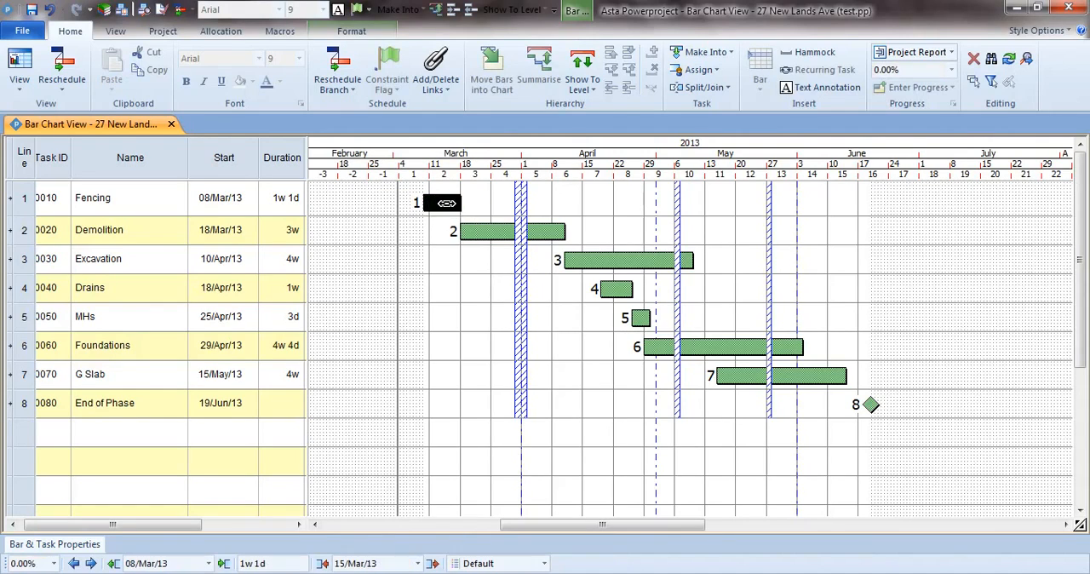
click(485, 232)
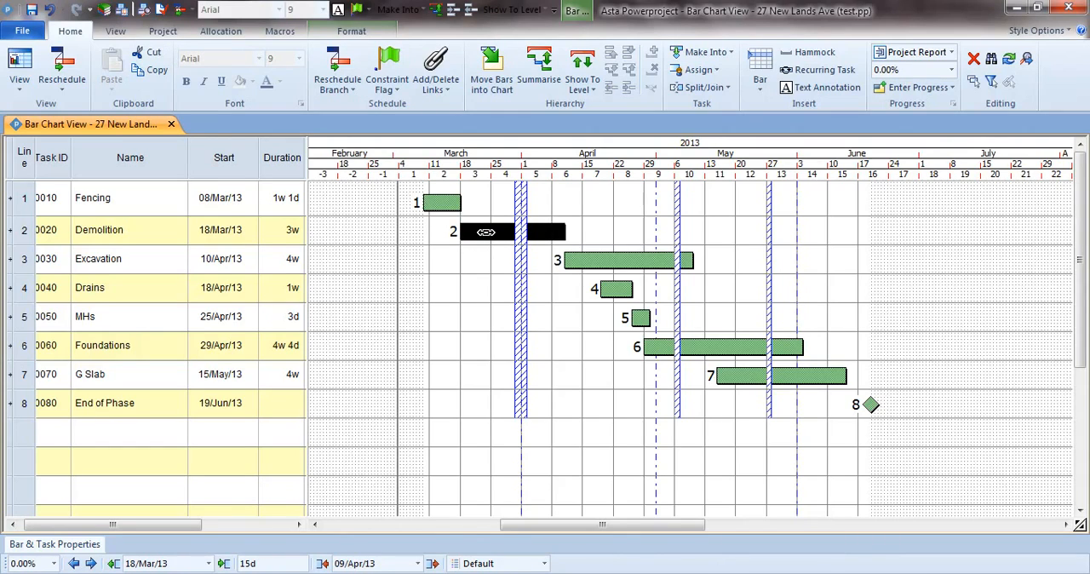
click(482, 264)
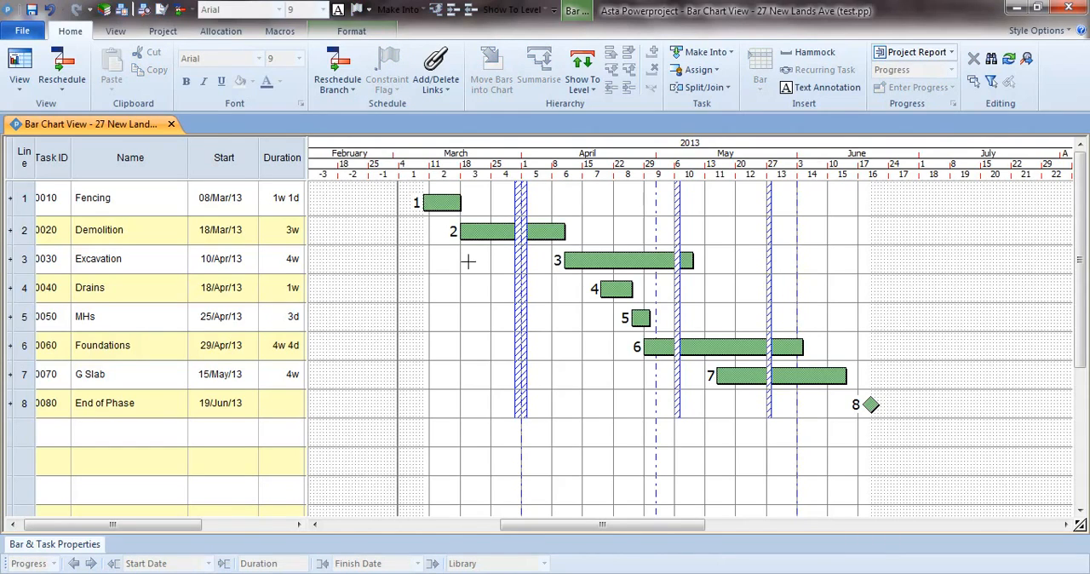
click(288, 171)
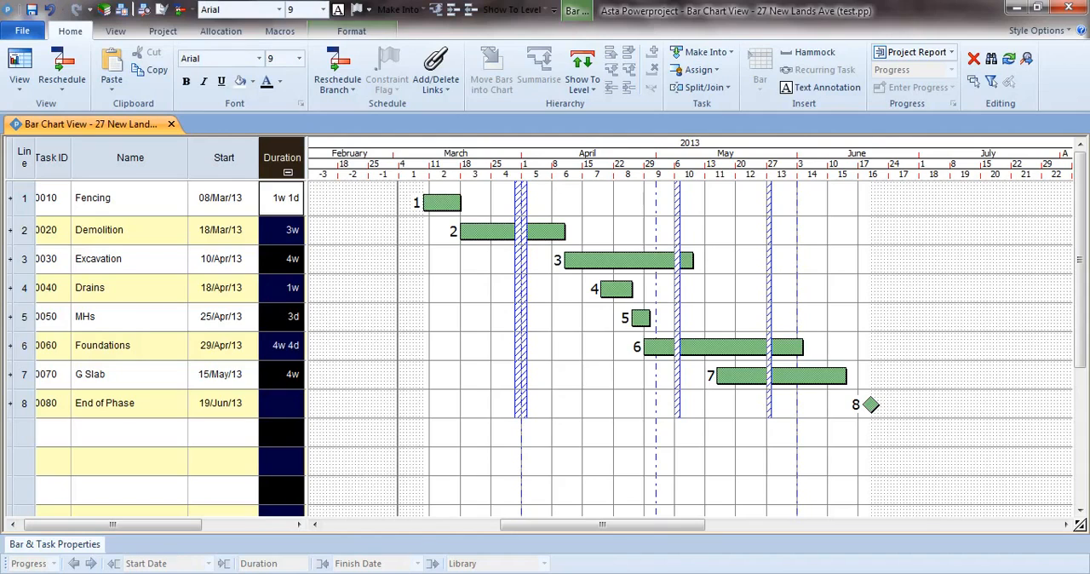
click(68, 547)
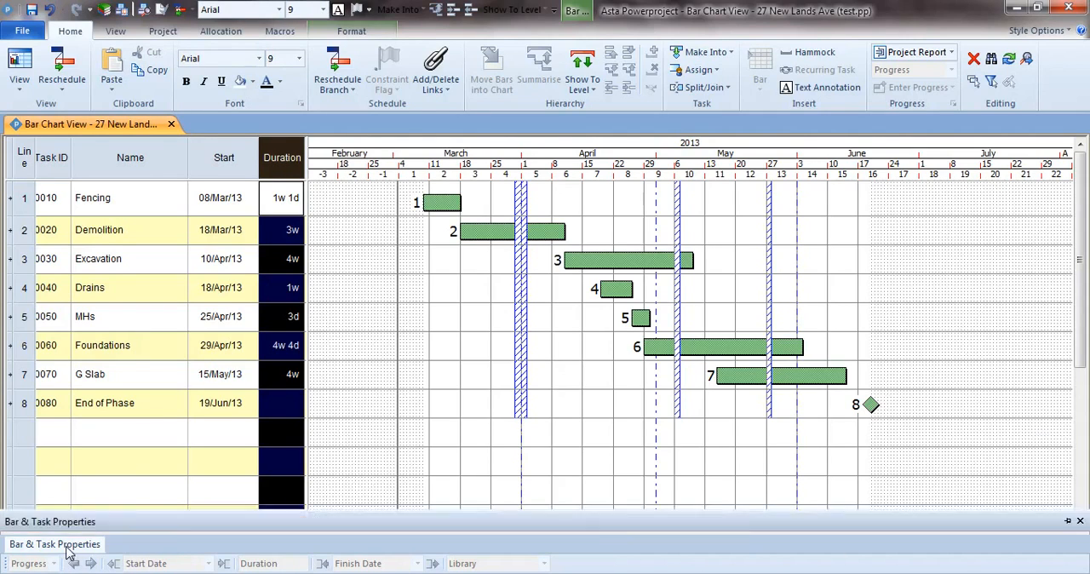
click(461, 286)
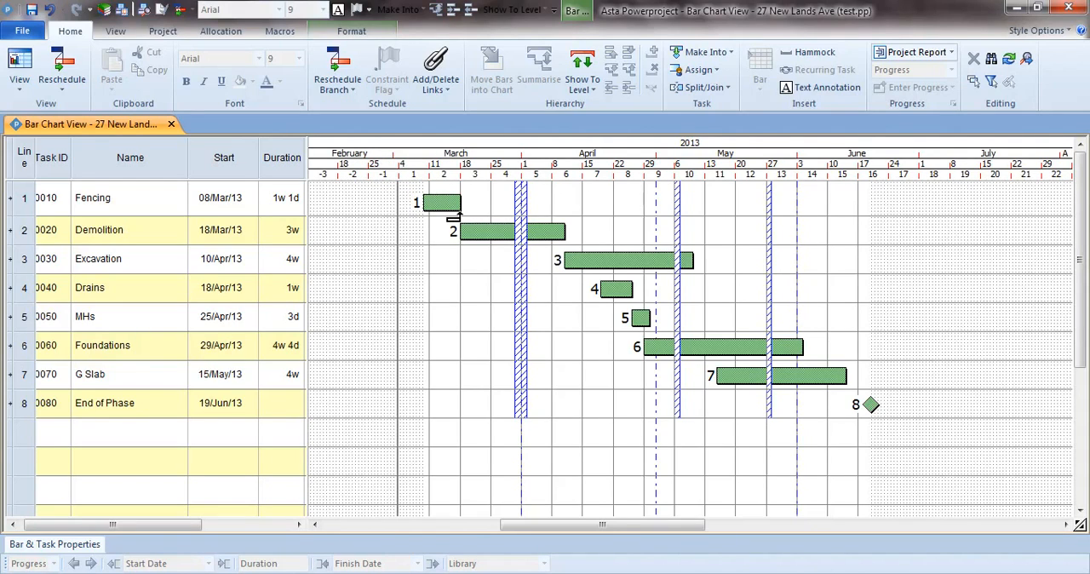
Step: Link the finish of Fencing to the start of Demolition, and the finish of Demolition to the start of Excavation
mouse_move(453, 218)
mouse_down()
mouse_move(405, 284)
mouse_move(431, 263)
mouse_move(480, 304)
mouse_move(395, 282)
mouse_move(477, 345)
mouse_move(504, 294)
mouse_move(503, 260)
mouse_move(450, 225)
mouse_move(465, 230)
mouse_up()
click(494, 230)
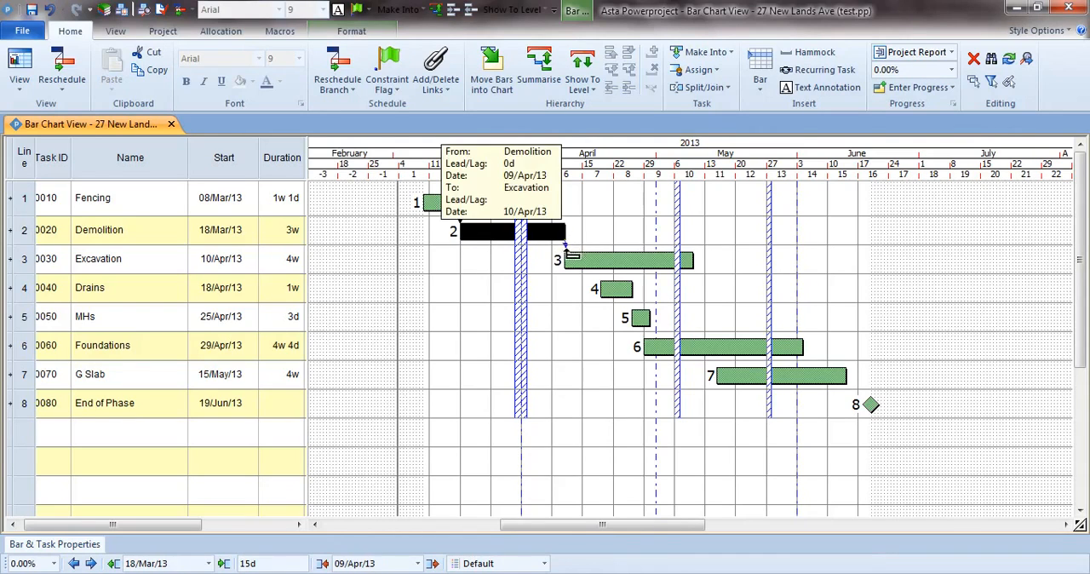
drag(564, 242, 566, 257)
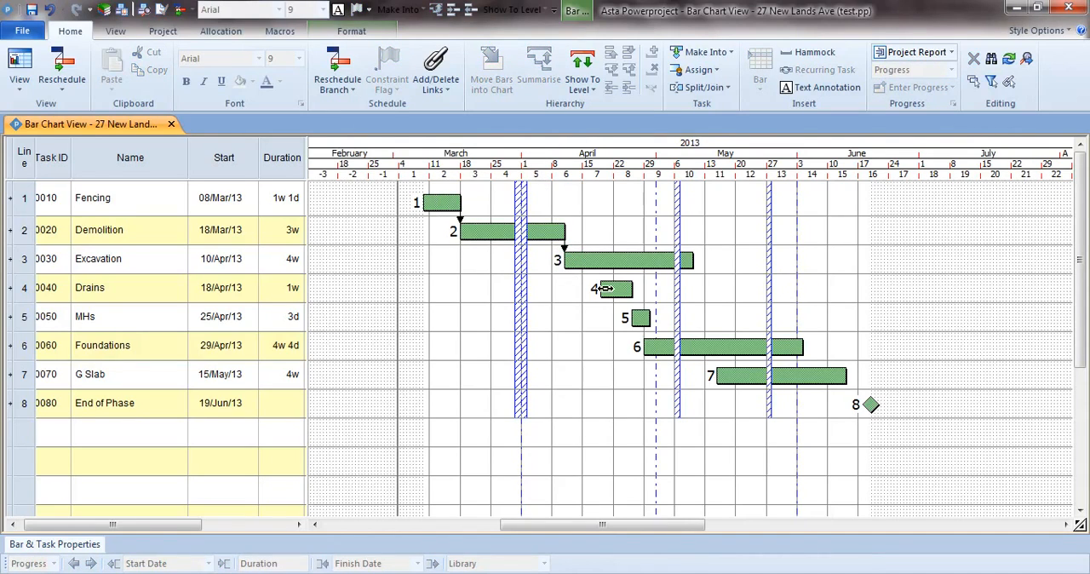
Step: Link Excavation to the start of Drains with a start lag of 5d, leaving the Excavation bar at 16/Apr/13
click(615, 260)
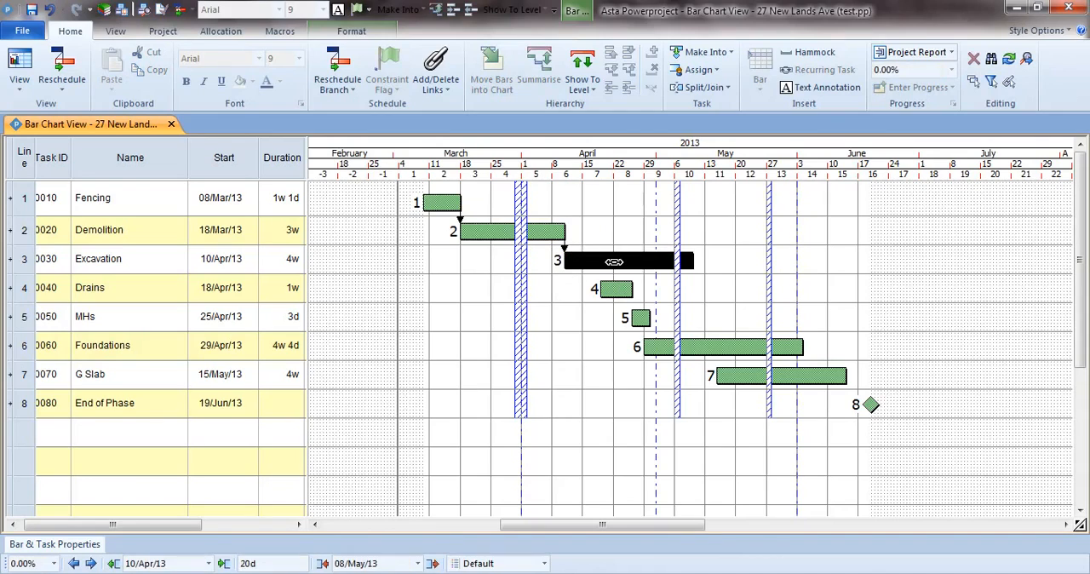
click(577, 293)
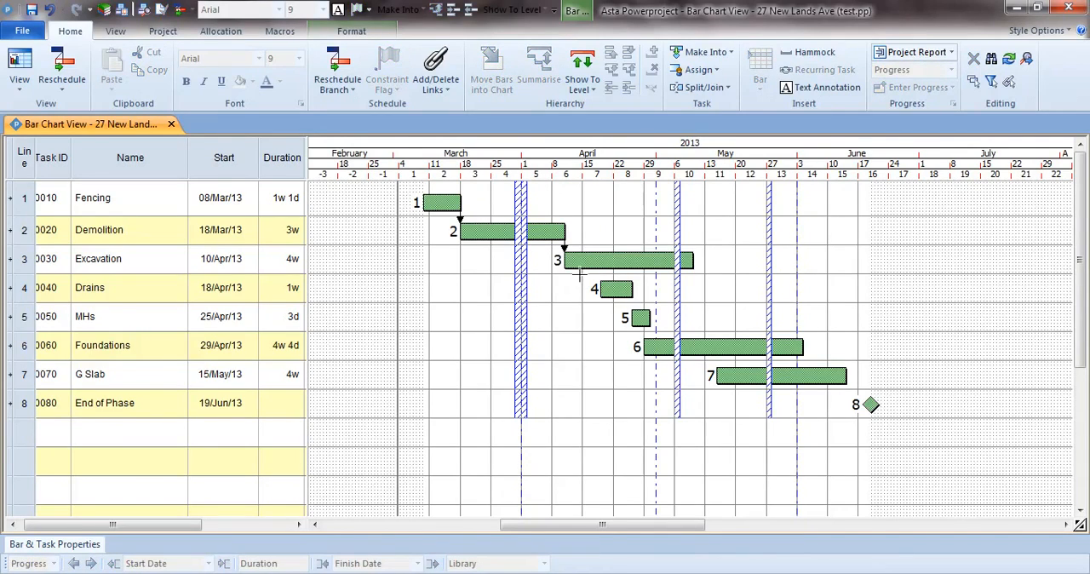
drag(581, 274, 598, 273)
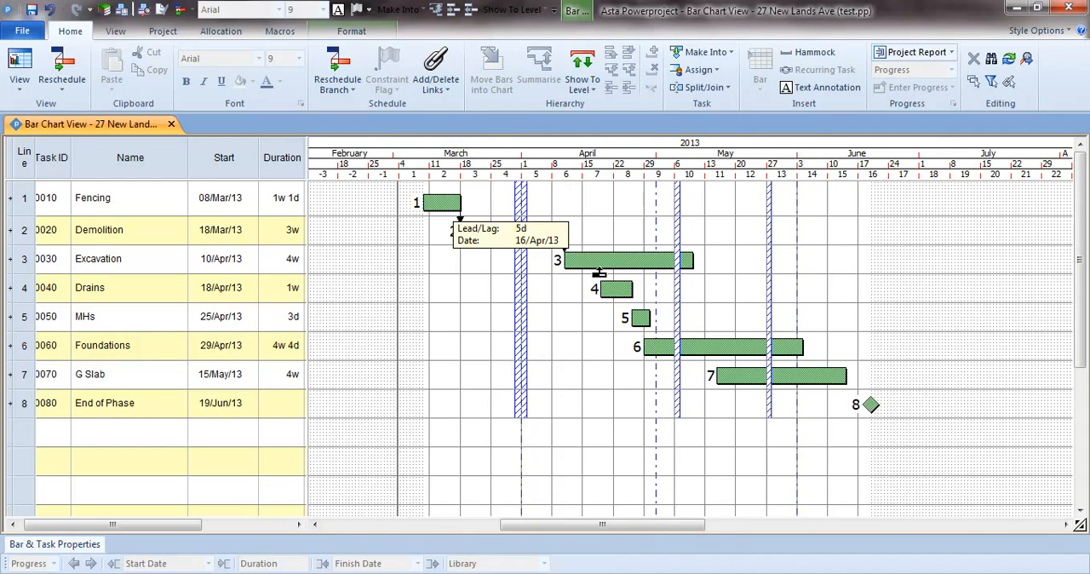
mouse_move(599, 273)
mouse_down()
mouse_move(539, 312)
mouse_move(562, 364)
mouse_move(600, 322)
mouse_move(601, 281)
mouse_up()
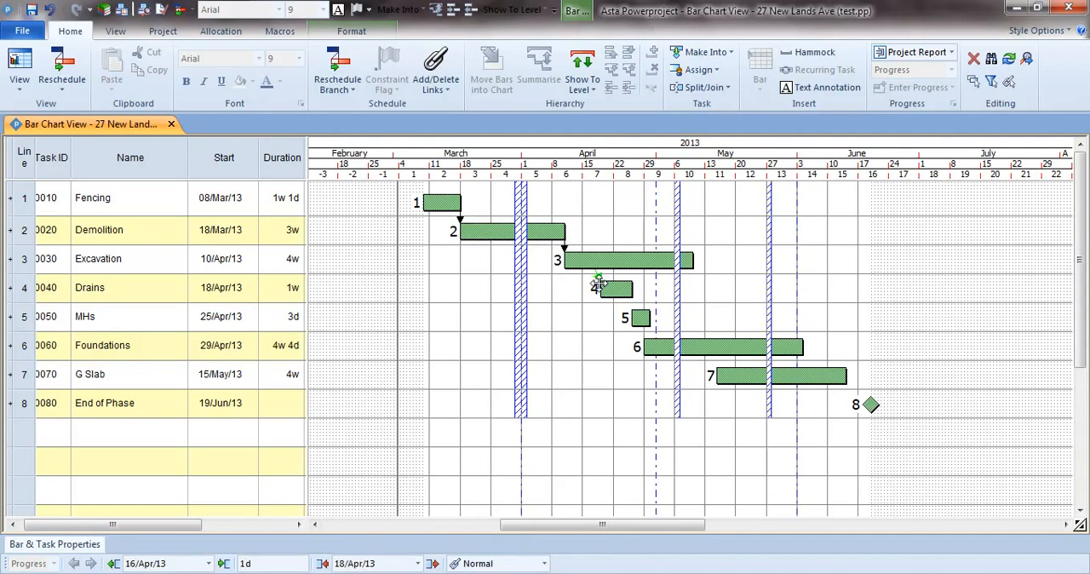
click(566, 307)
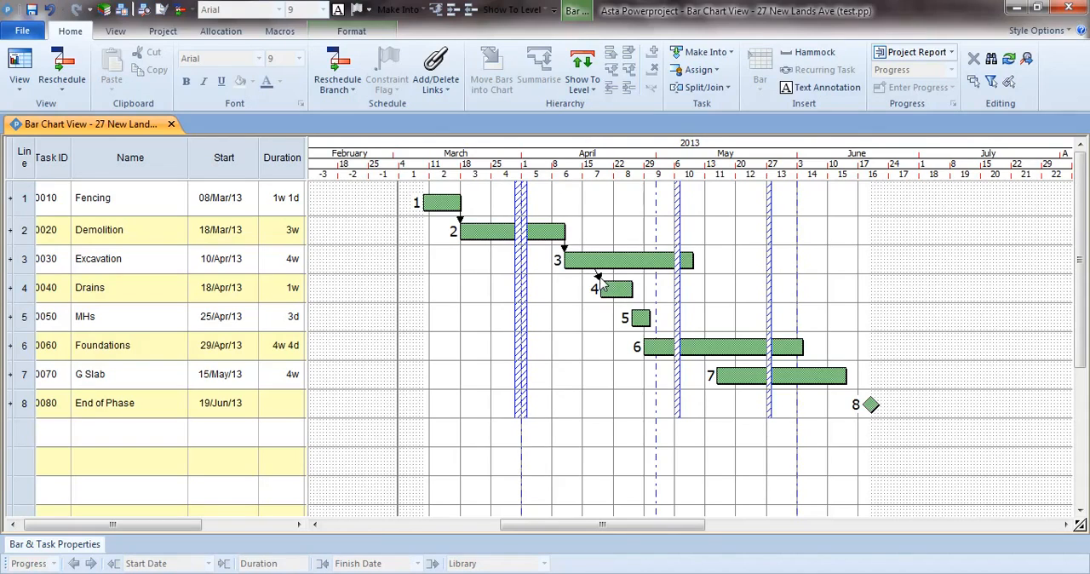
Step: Examine the link type options and the start lead/lag in the properties of the Excavation-Drains link
double_click(600, 281)
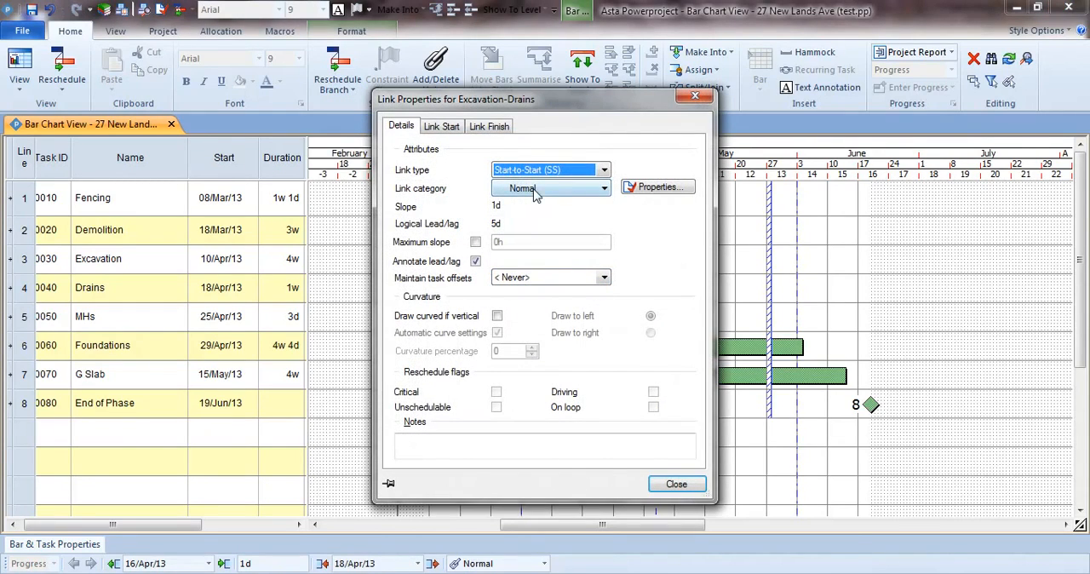
click(603, 173)
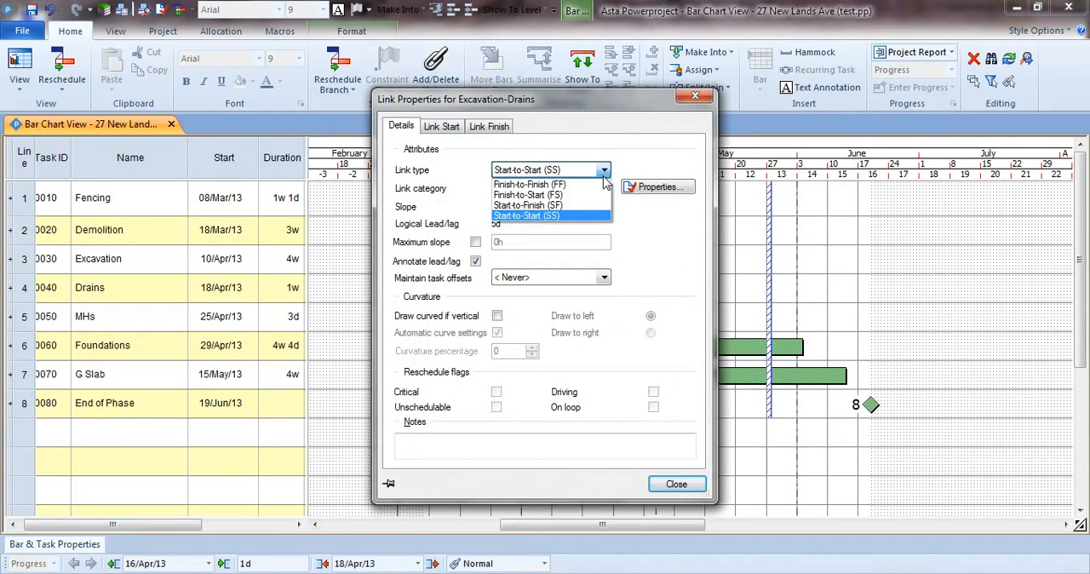
click(601, 218)
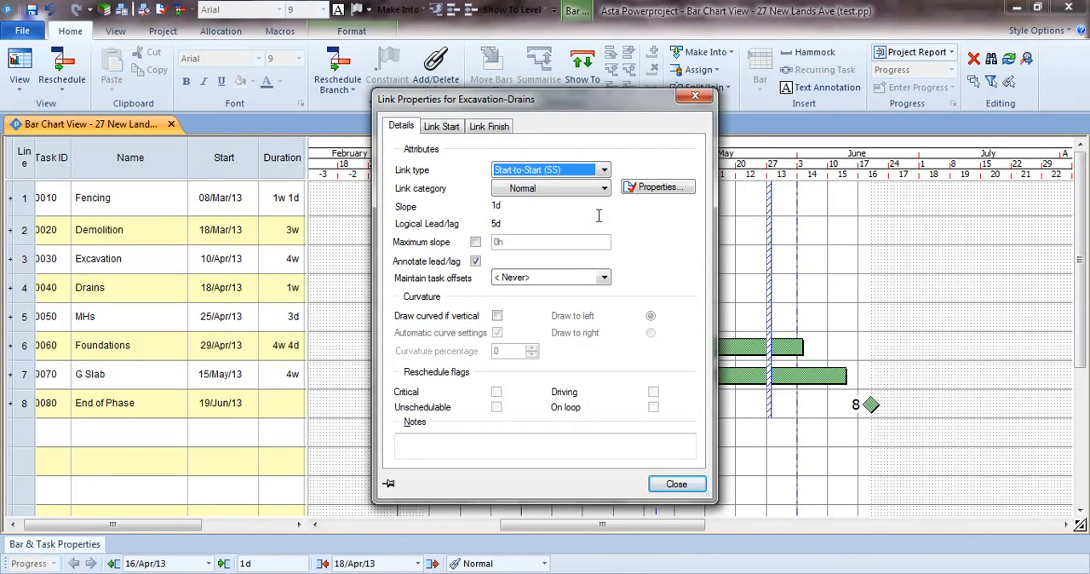
click(447, 127)
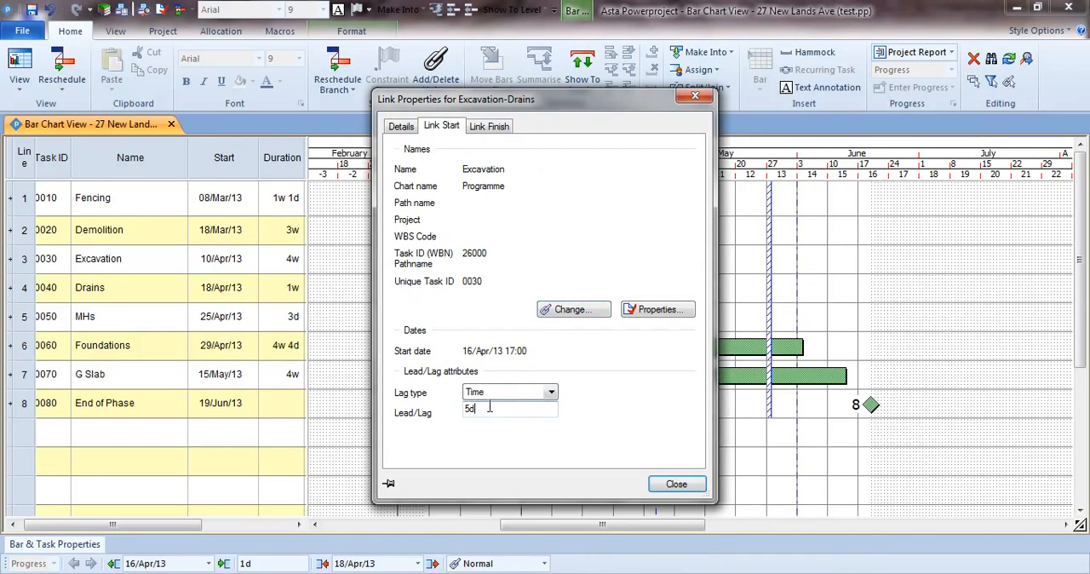
drag(482, 409, 446, 409)
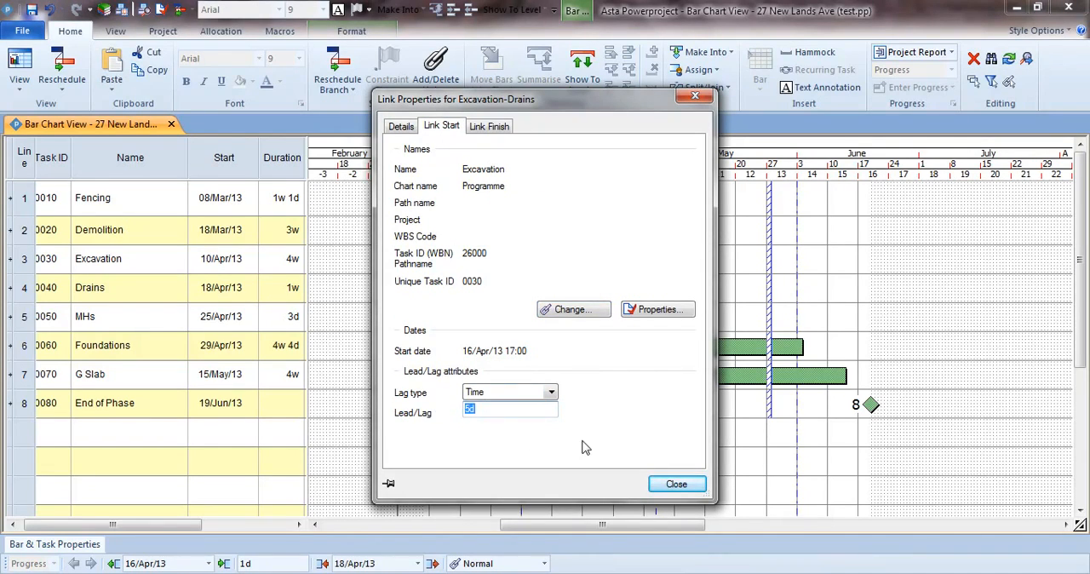
click(673, 484)
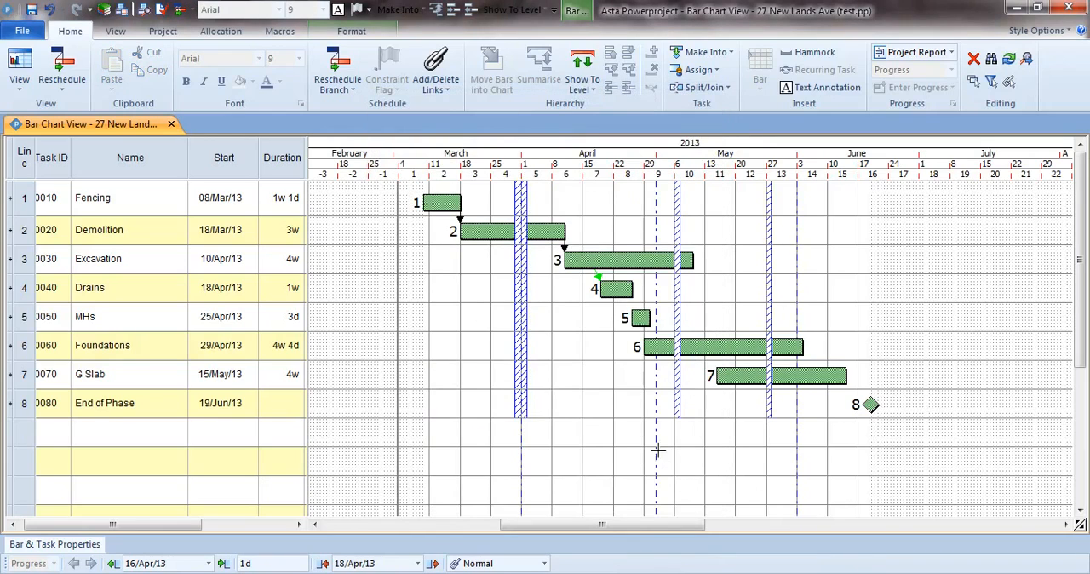
click(613, 367)
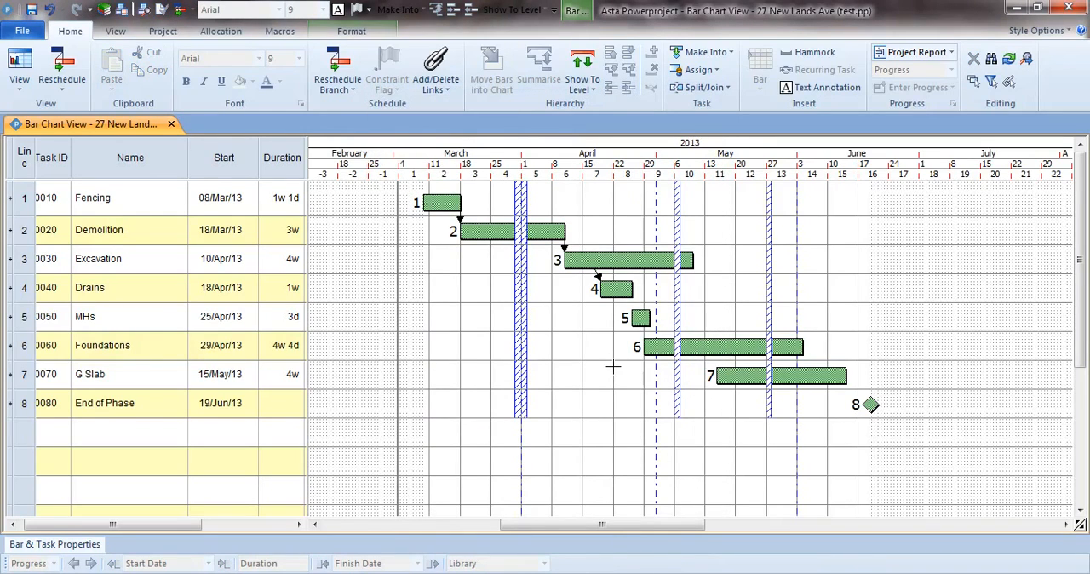
Step: Link Drains to MHs, Excavation (23/Apr/13) to Foundations, Foundations (13/May/13) to G Slab, MHs to Foundations at 20/May/13, and G Slab to End of Phase
mouse_move(631, 296)
mouse_down()
mouse_move(637, 347)
mouse_move(652, 345)
mouse_move(646, 275)
mouse_move(631, 276)
mouse_up()
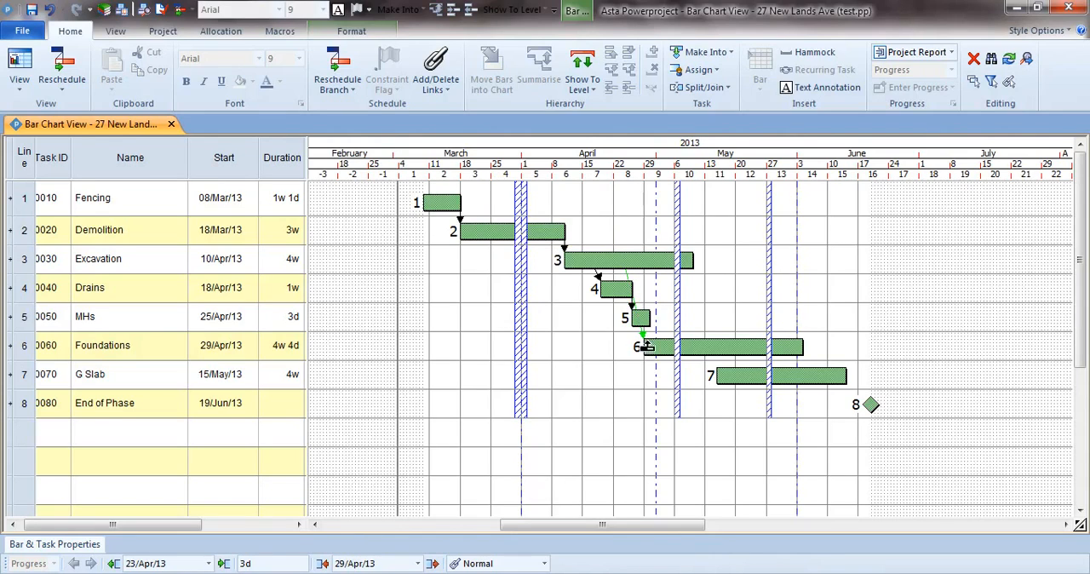
drag(647, 347, 712, 362)
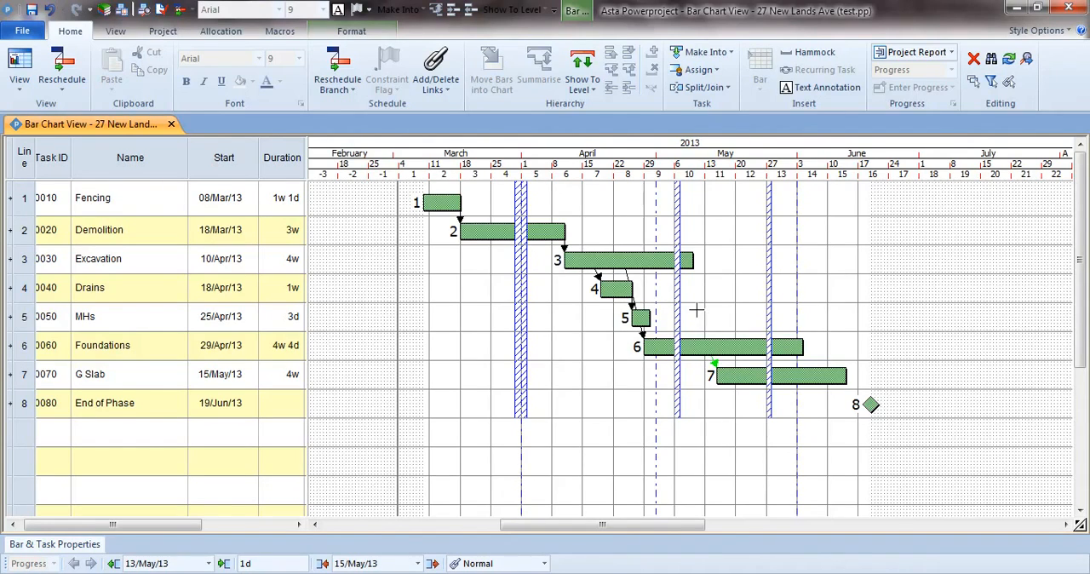
drag(645, 329, 737, 344)
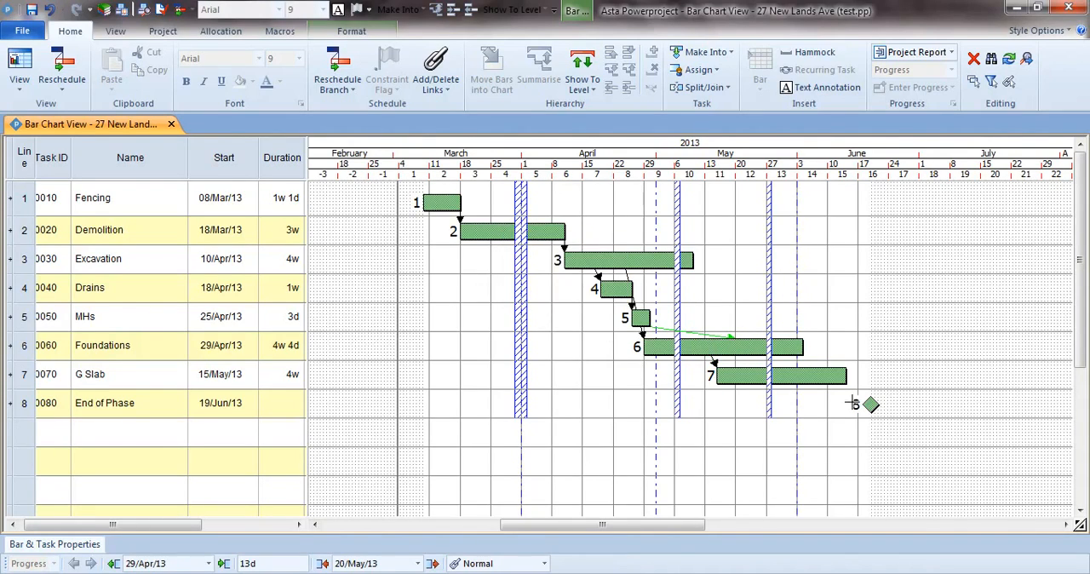
drag(843, 390, 871, 404)
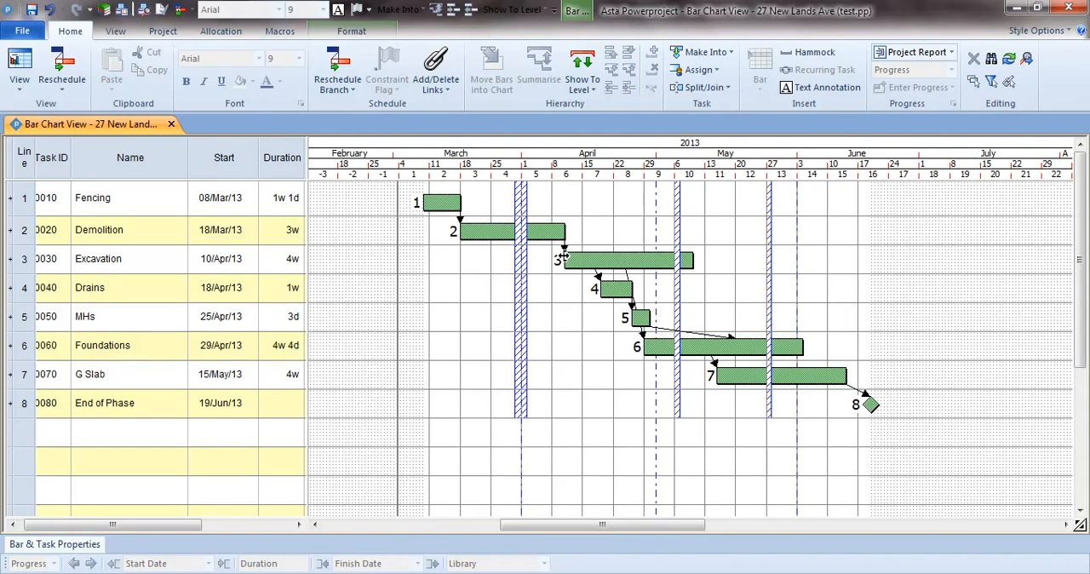
Step: Reschedule the chart with progress straightened to the progress entry period, recorded against the project report date of 04/Mar/13
click(338, 66)
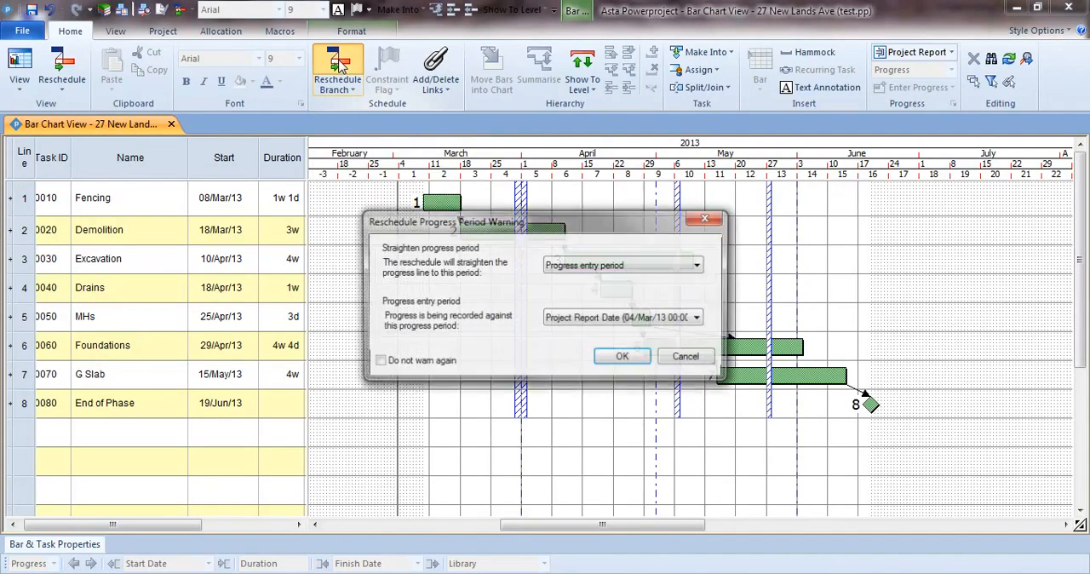
click(444, 368)
click(625, 358)
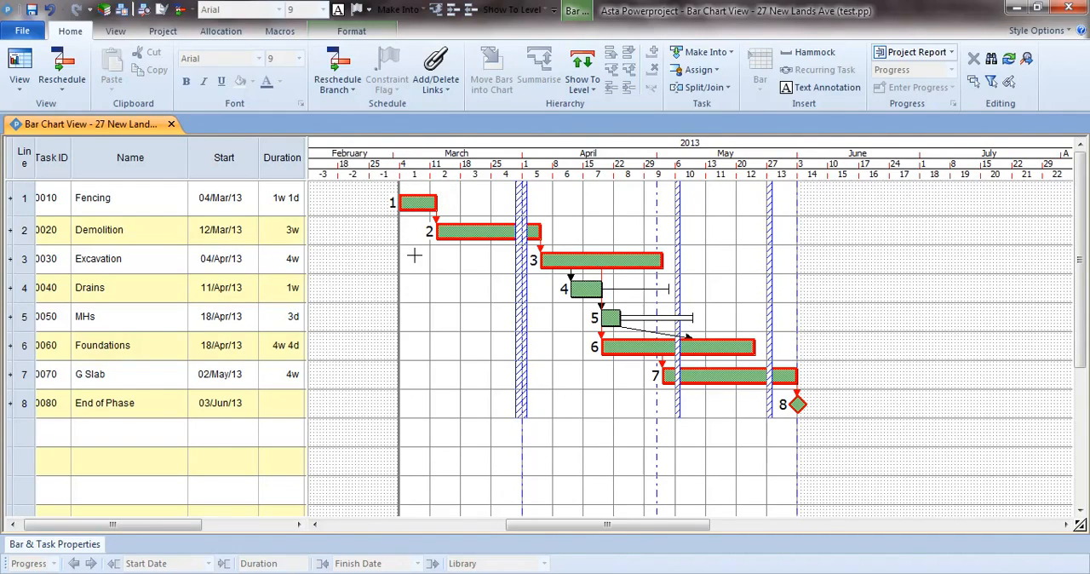
drag(424, 204, 577, 259)
drag(583, 260, 658, 350)
drag(663, 348, 727, 380)
click(728, 377)
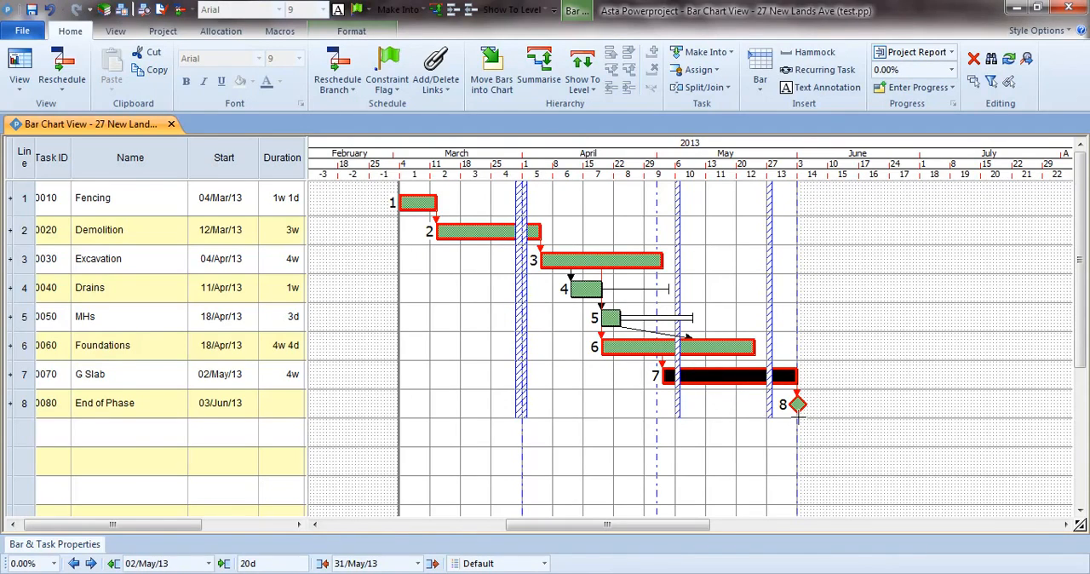
click(748, 419)
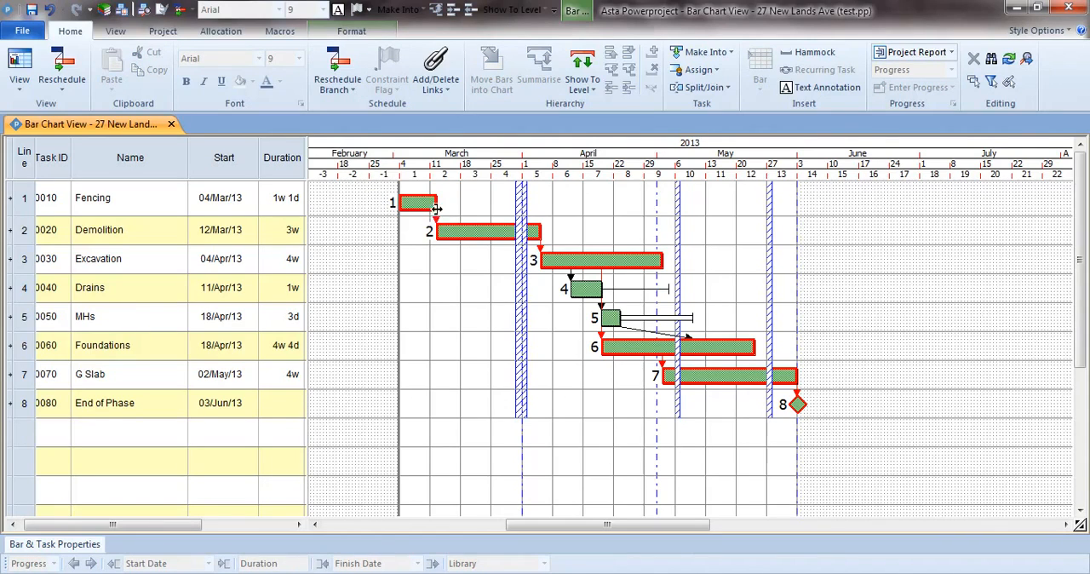
Step: Try extending the Fencing bar to 1w 2d and rescheduling the chart, and undo both changes
drag(438, 204, 443, 204)
click(337, 72)
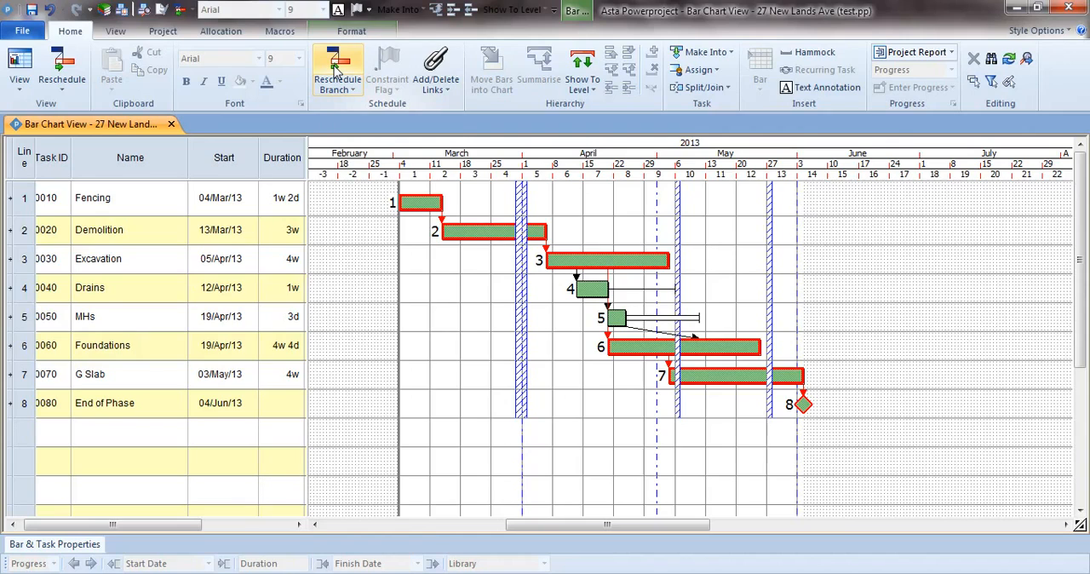
click(51, 12)
click(51, 12)
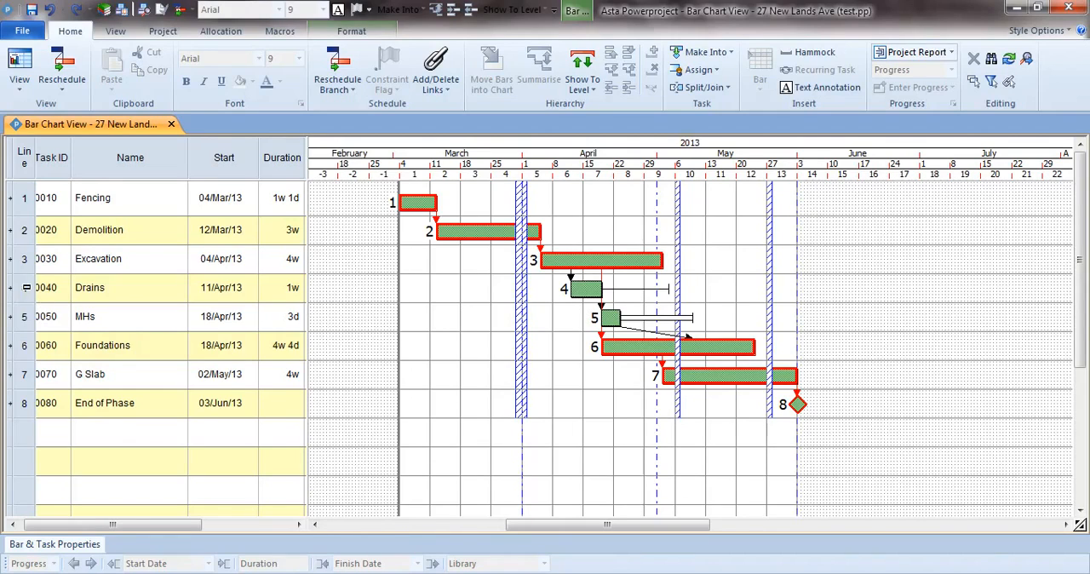
Step: Try moving the MHs bar to the end of its float, starting 03/May/13, and undo the move
drag(26, 287, 34, 317)
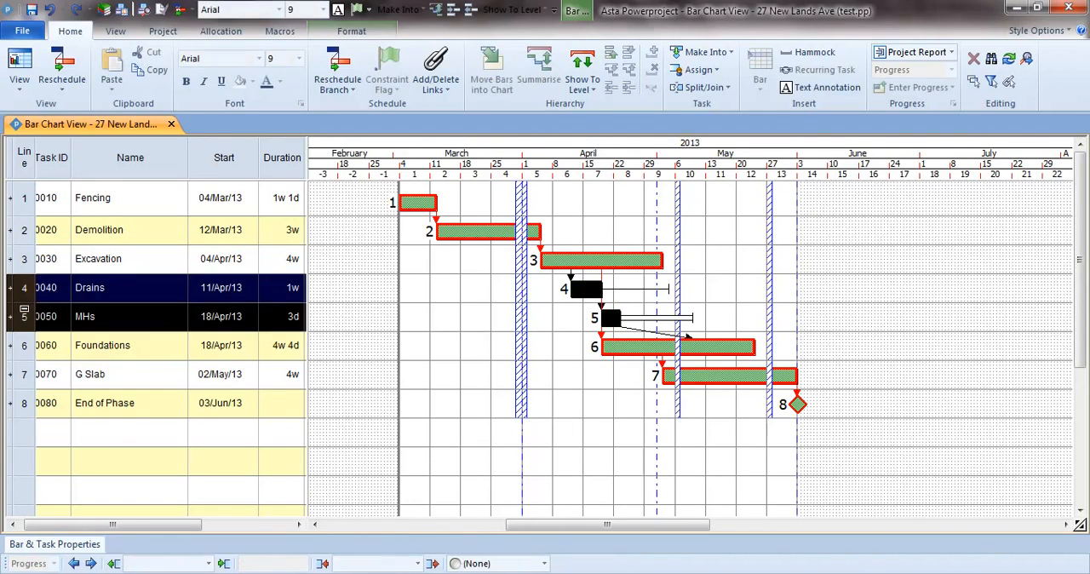
click(560, 319)
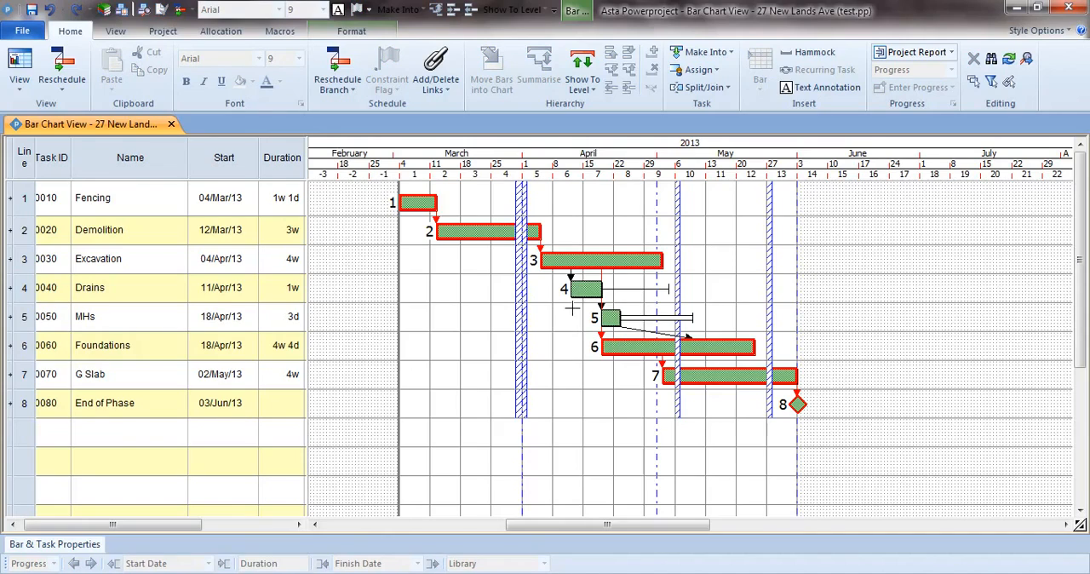
click(613, 317)
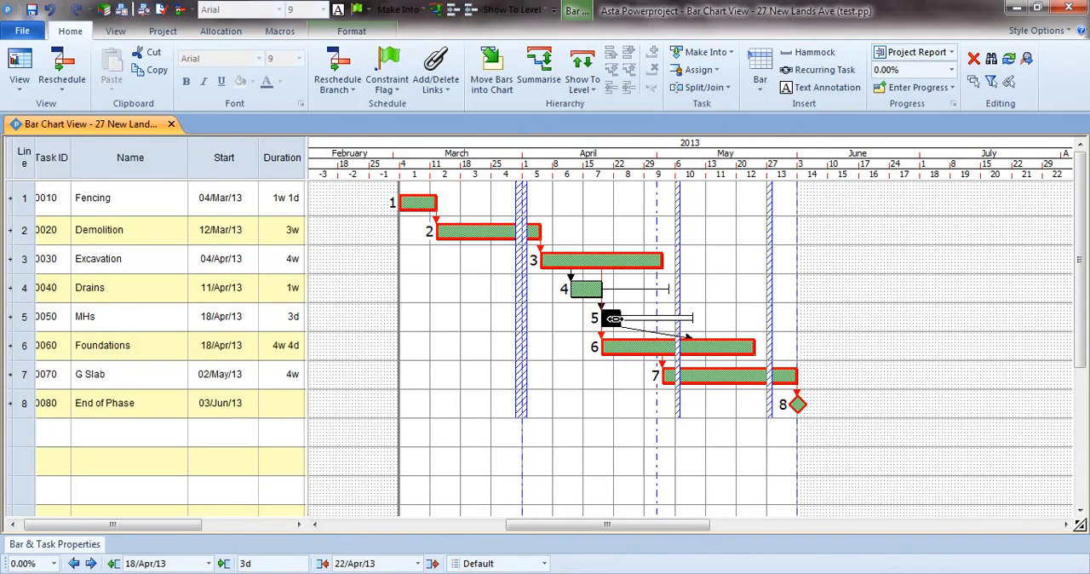
drag(613, 319, 693, 317)
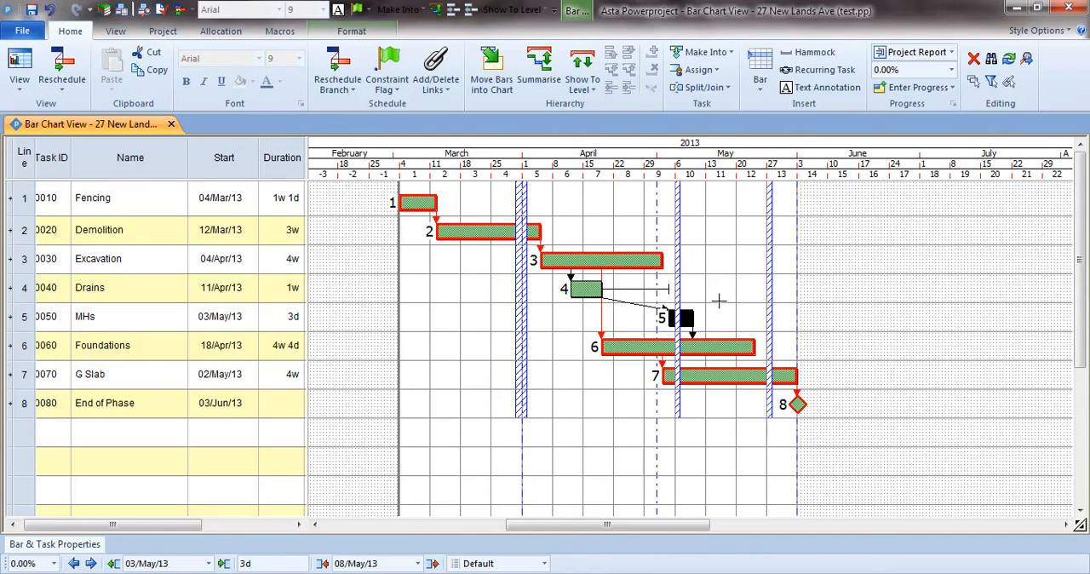
click(720, 301)
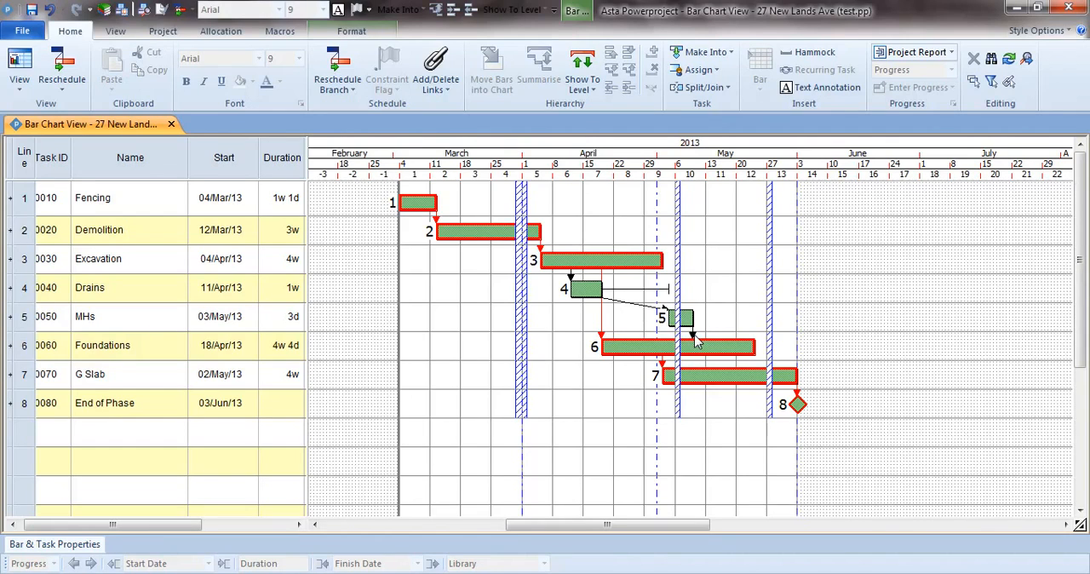
click(51, 12)
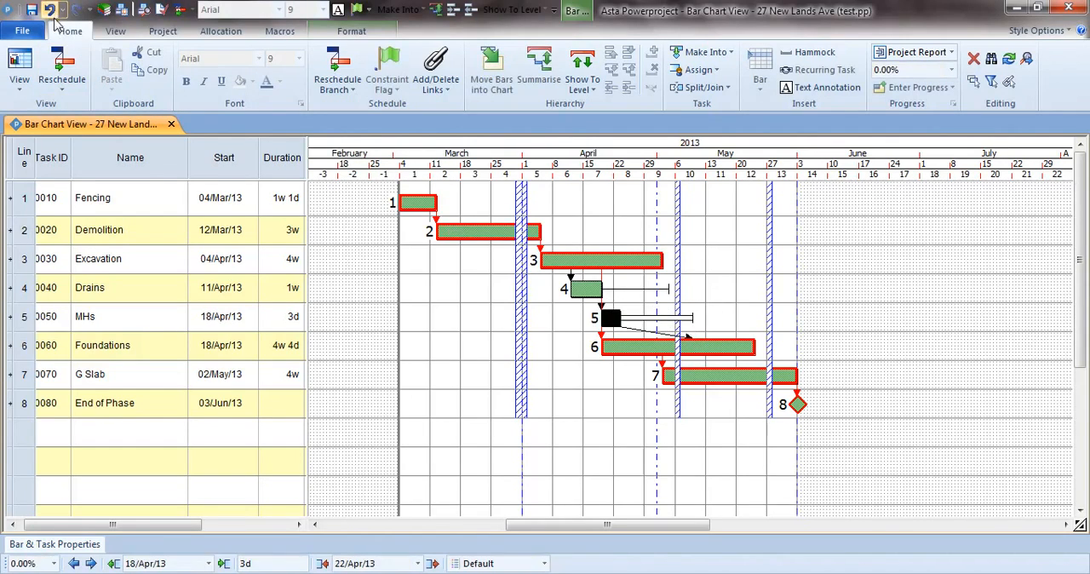
Step: Try moving the Drains bar to the end of its float, starting 26/Apr/13, and undo the move
click(586, 289)
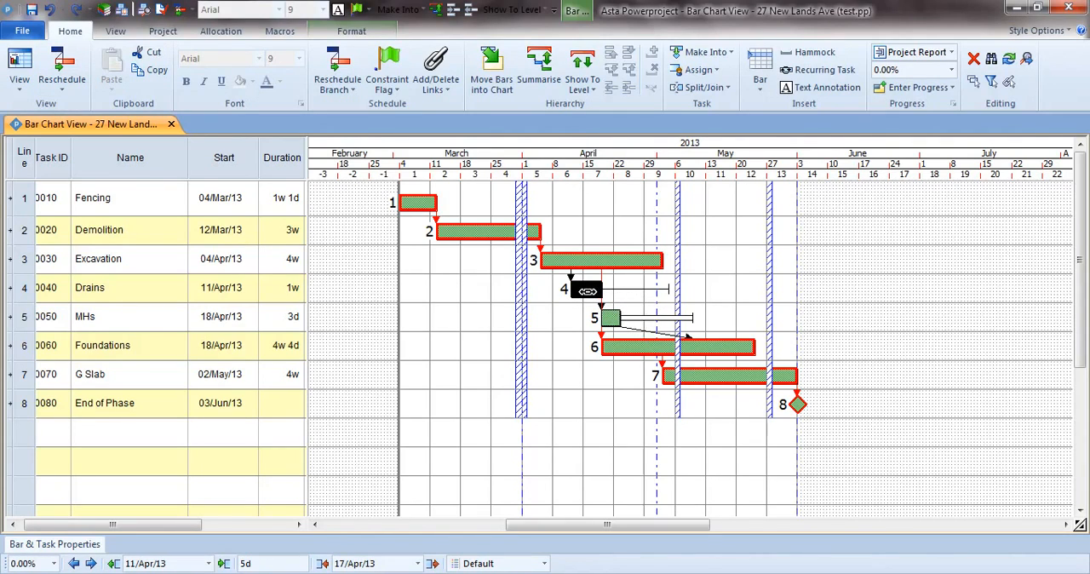
drag(587, 291, 655, 290)
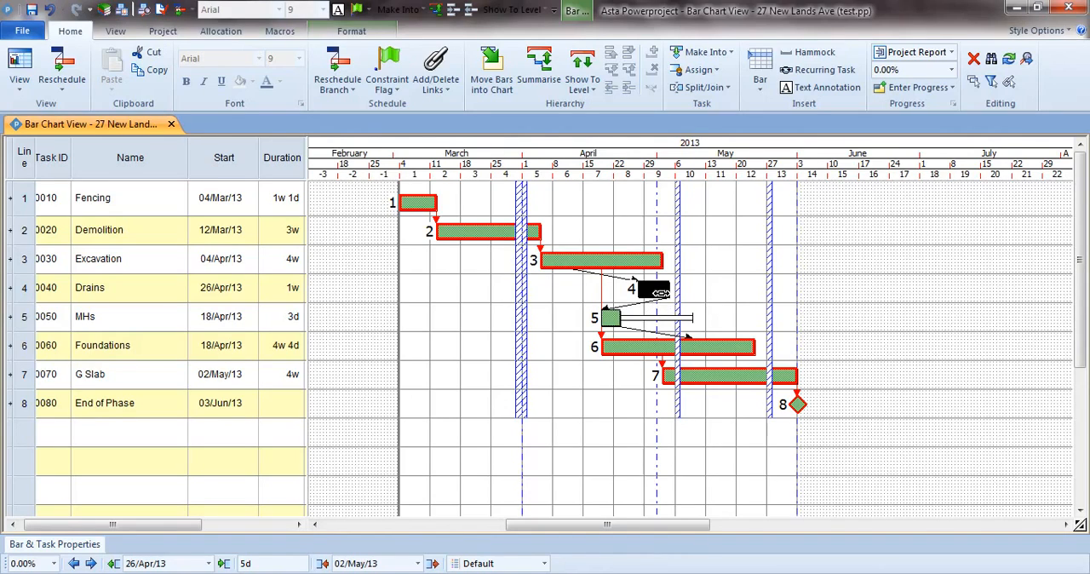
drag(665, 299, 663, 299)
click(568, 325)
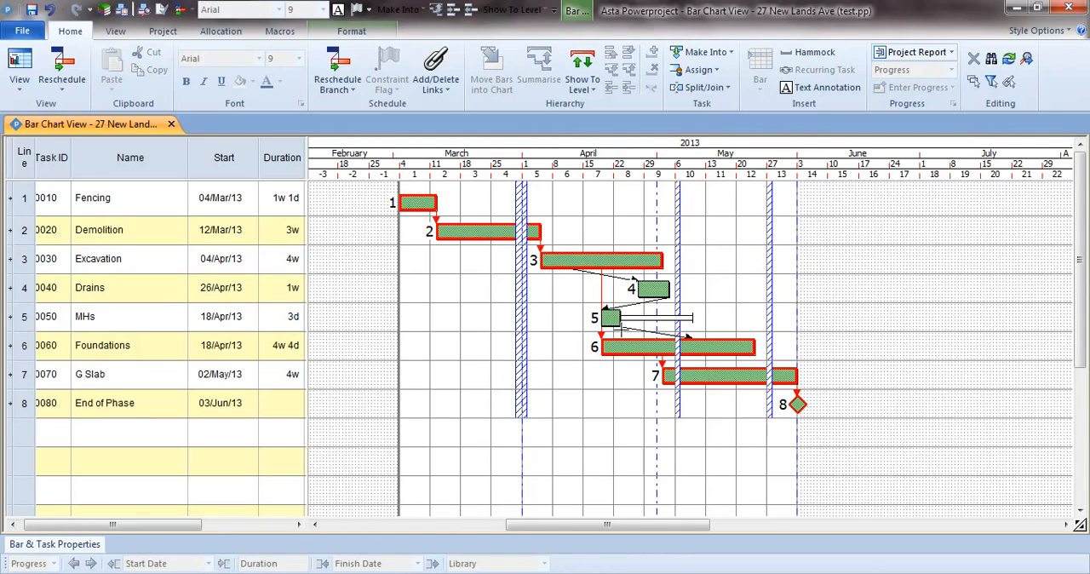
click(50, 10)
click(444, 282)
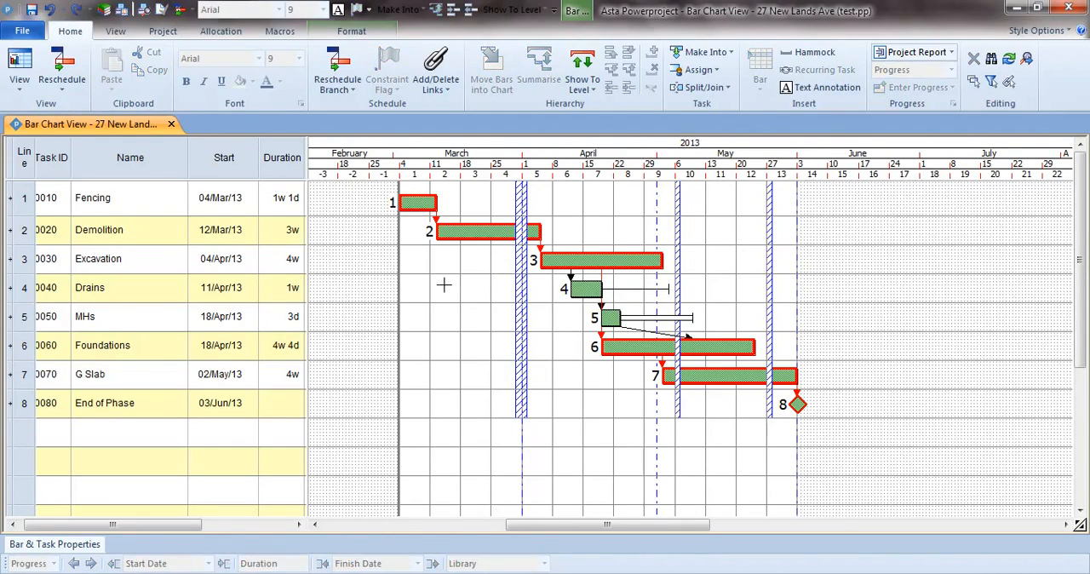